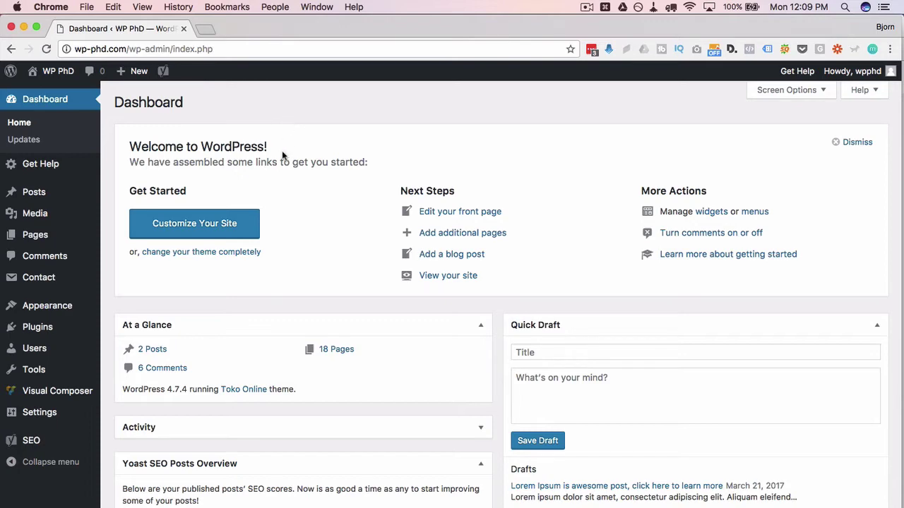
# - Create a new page titled 'VC Tabs' and save it as a draft
pyautogui.moveTo(21, 240)
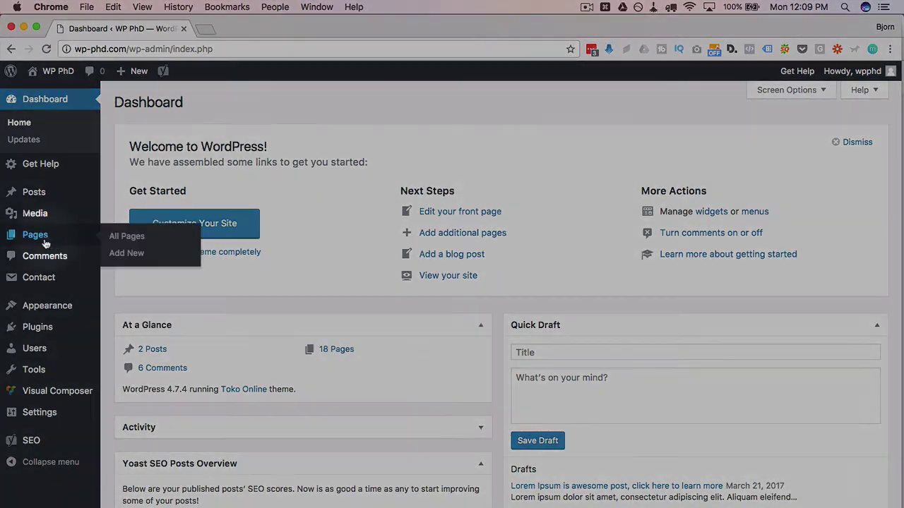
pyautogui.click(138, 254)
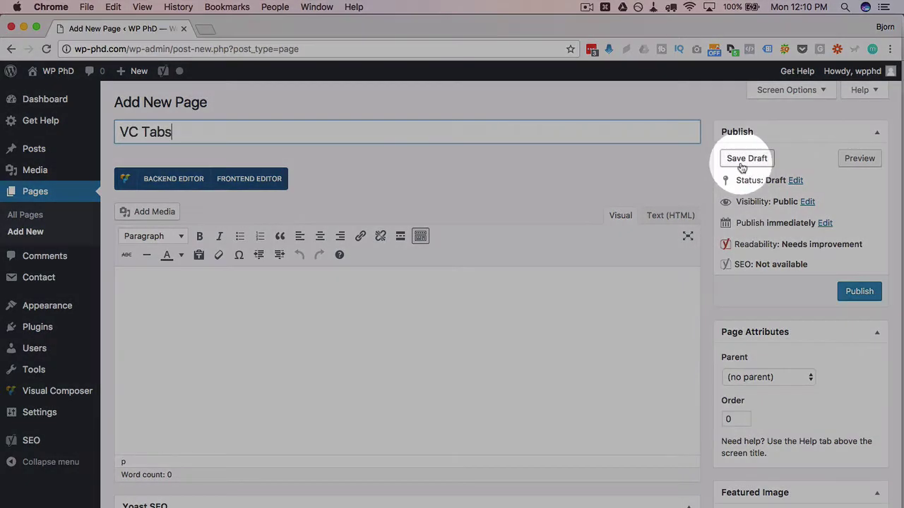
pyautogui.click(746, 160)
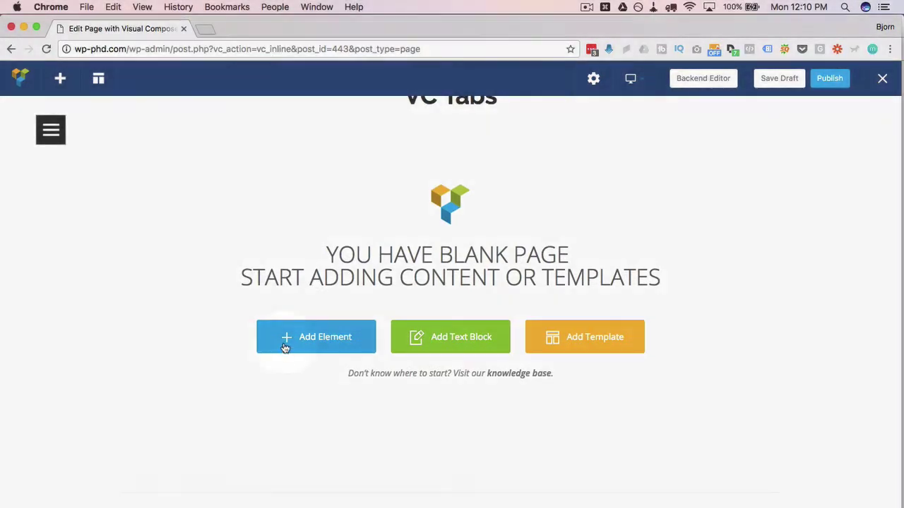
# - Insert a Tabs element with Tab 1 and Tab 2 onto the blank VC Tabs page
pyautogui.click(327, 344)
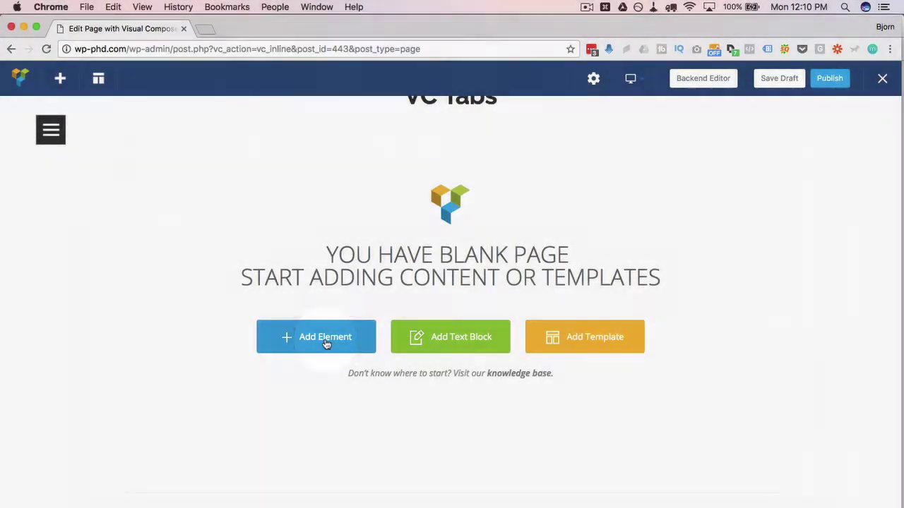
pyautogui.click(248, 203)
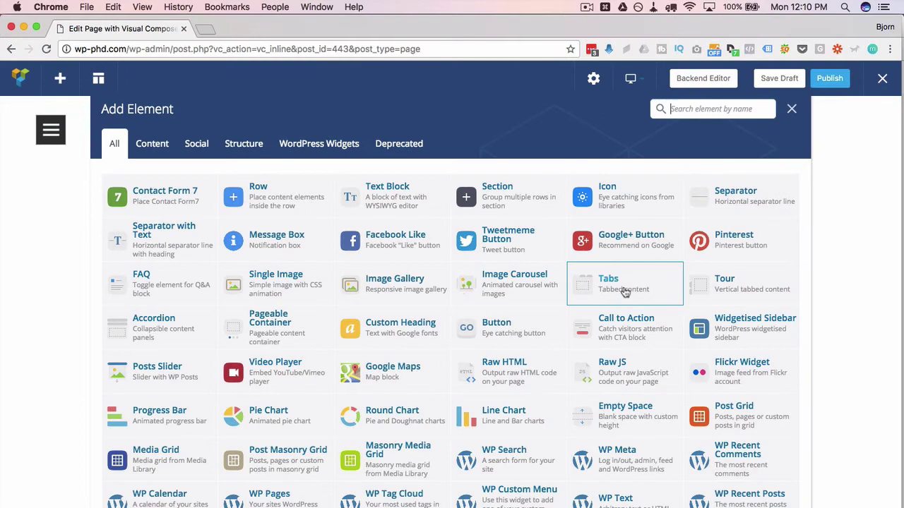
pyautogui.click(625, 292)
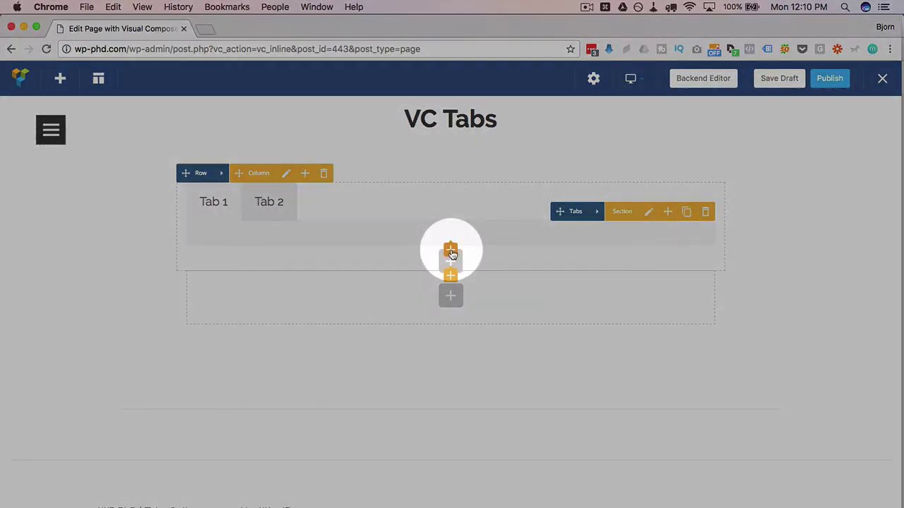
# - Add a Text Block with its default placeholder text to Tab 1
pyautogui.click(451, 252)
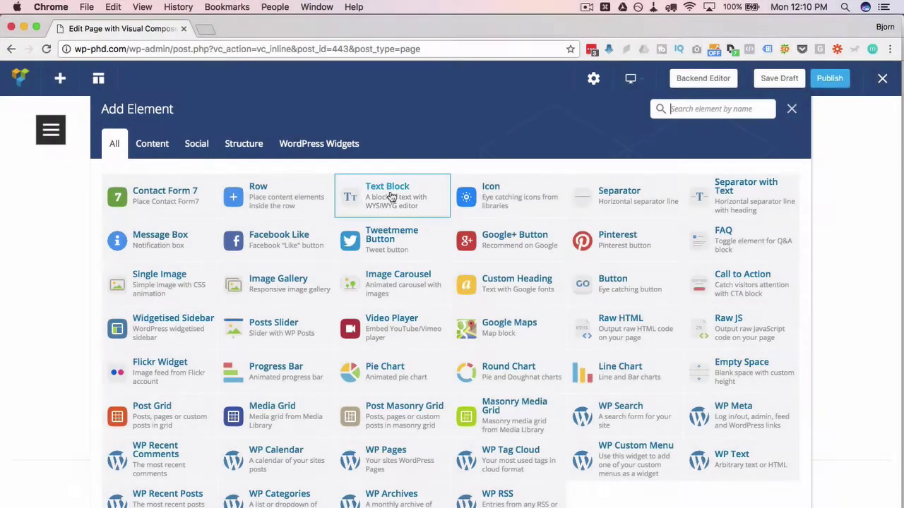
pyautogui.click(387, 193)
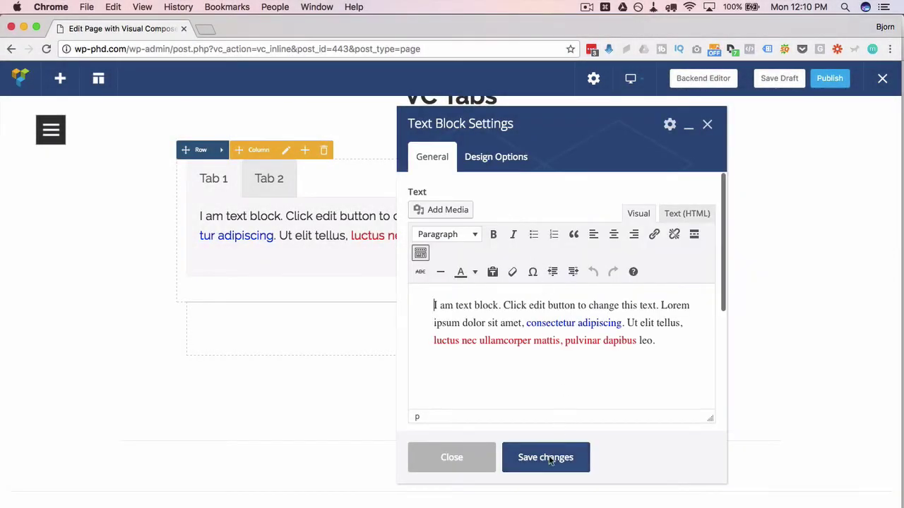
pyautogui.click(550, 460)
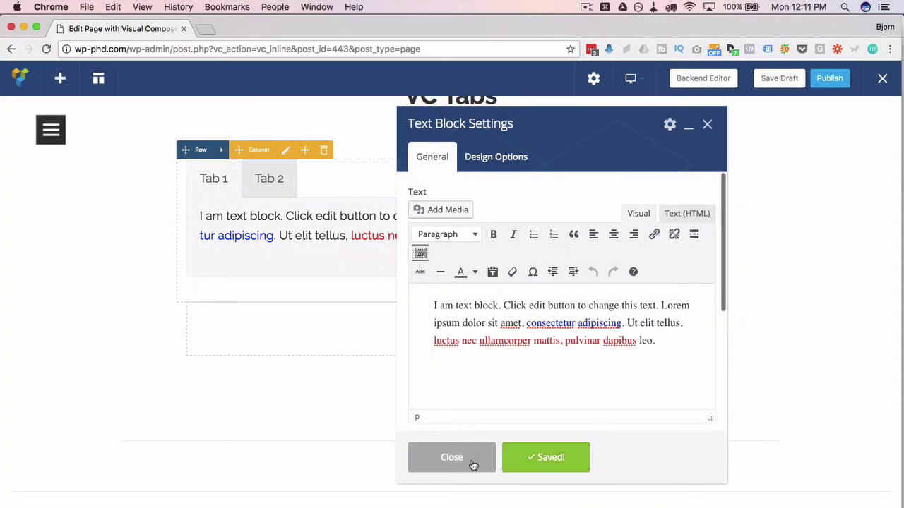
pyautogui.click(470, 459)
# - Add an empty Single Image element to Tab 2 and save it
pyautogui.click(275, 190)
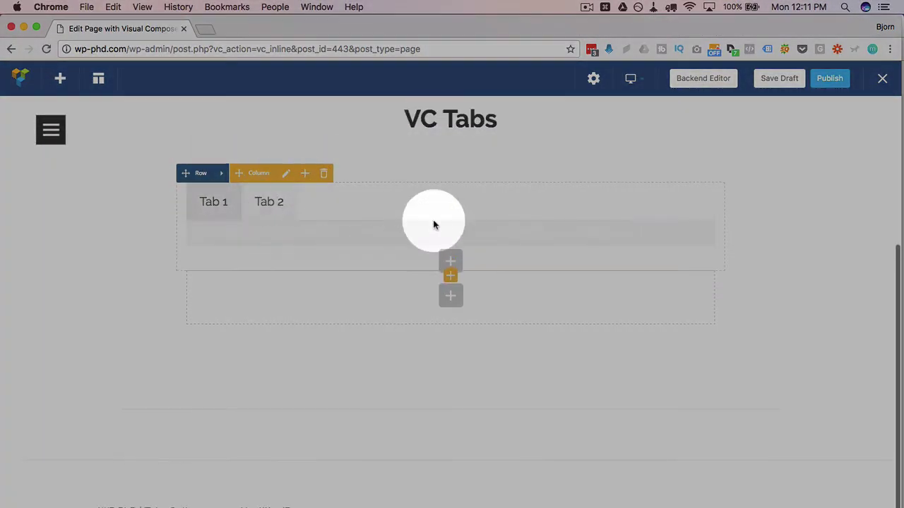
pyautogui.click(451, 249)
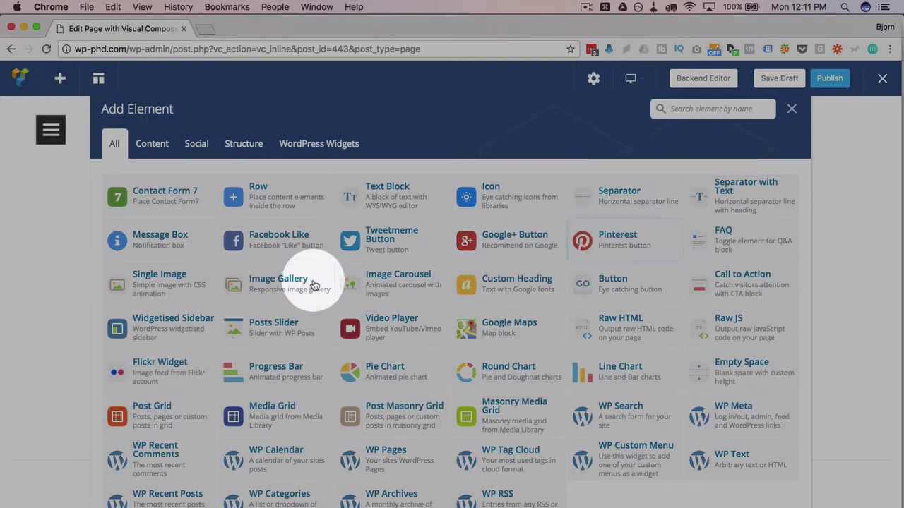
pyautogui.click(160, 277)
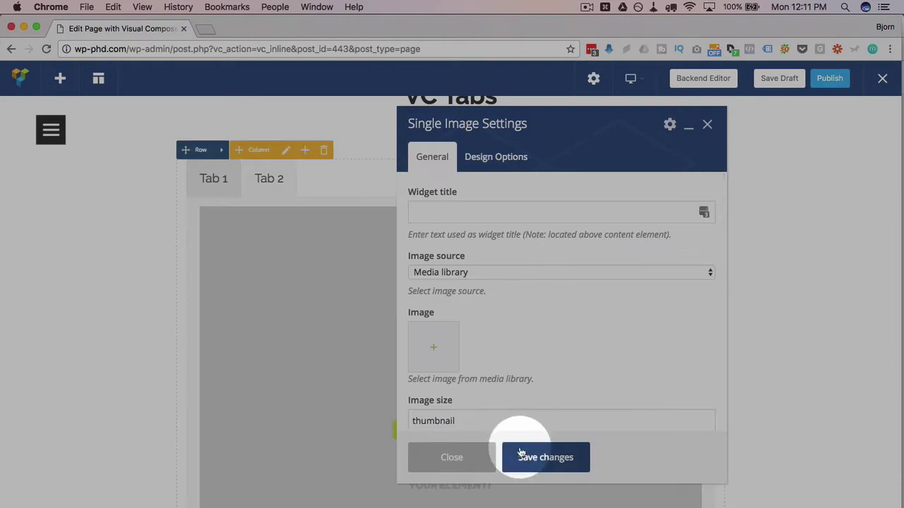
pyautogui.click(544, 464)
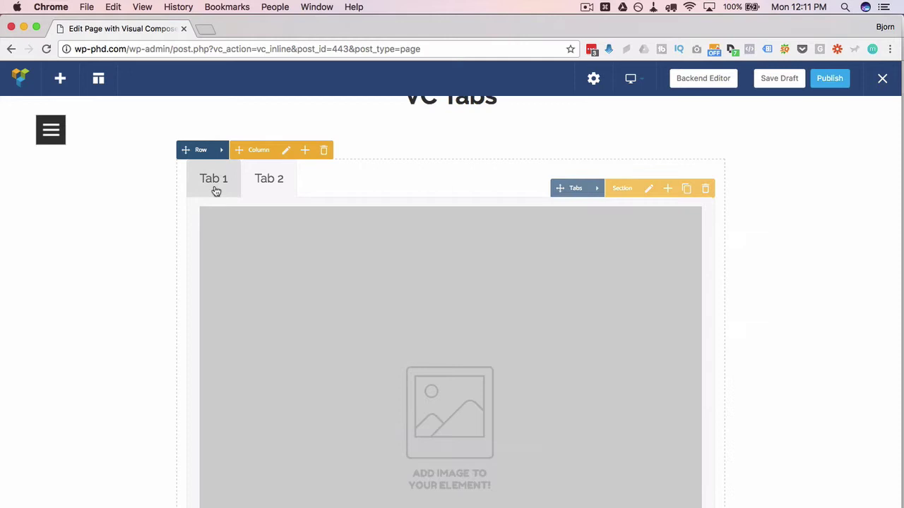
pyautogui.click(214, 185)
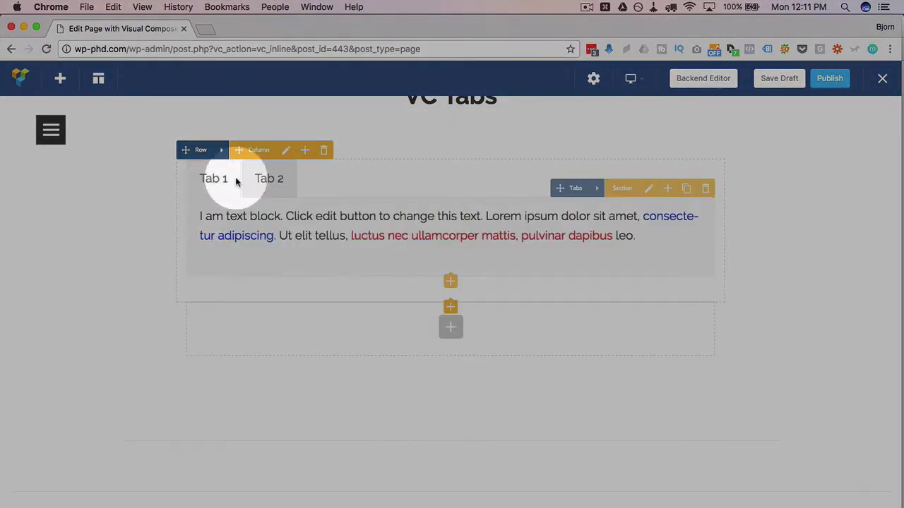
# - Add a third empty tab, labelled 'Tab', to the tab group after Tab 2
pyautogui.click(268, 173)
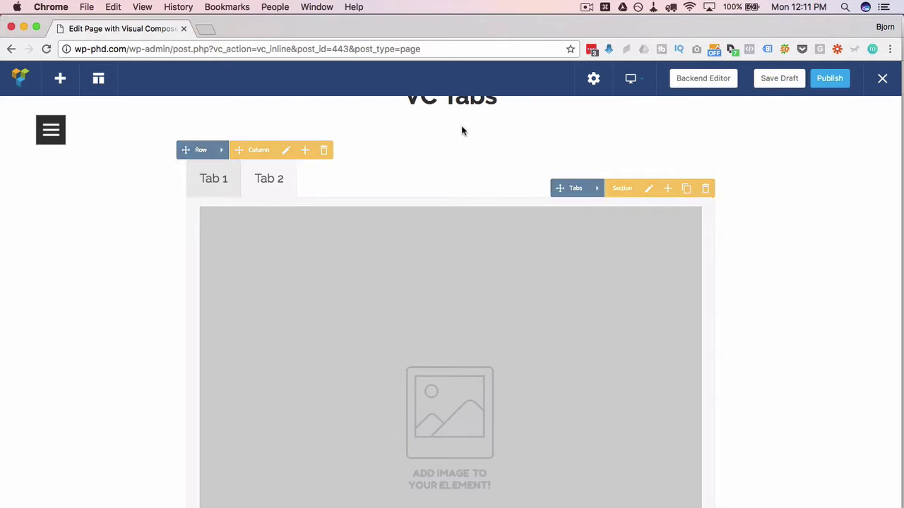
pyautogui.click(423, 210)
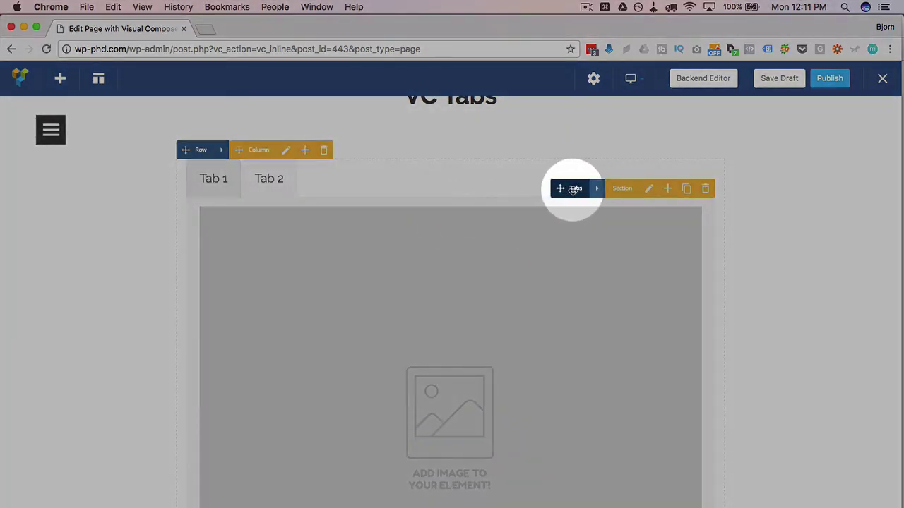
pyautogui.click(597, 191)
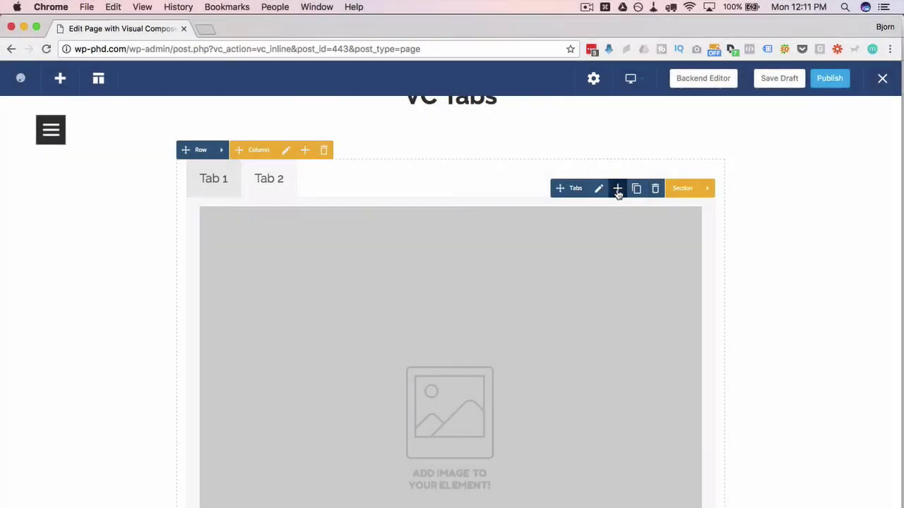
pyautogui.click(617, 190)
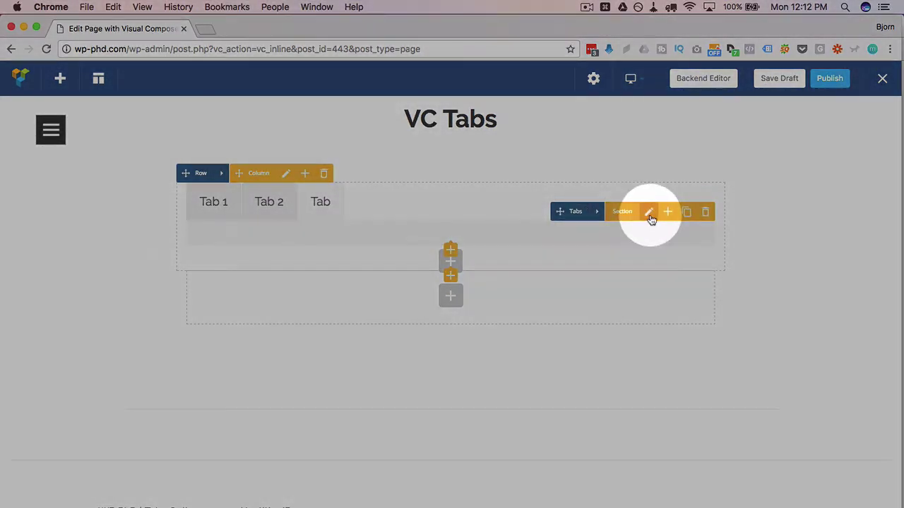
# - Rename the new third tab to 'FAQ 3'
pyautogui.click(649, 213)
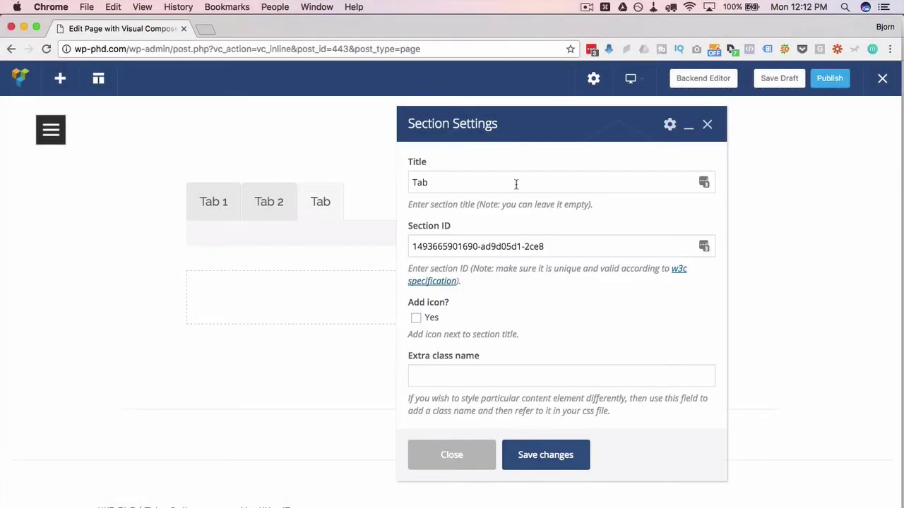
pyautogui.click(504, 182)
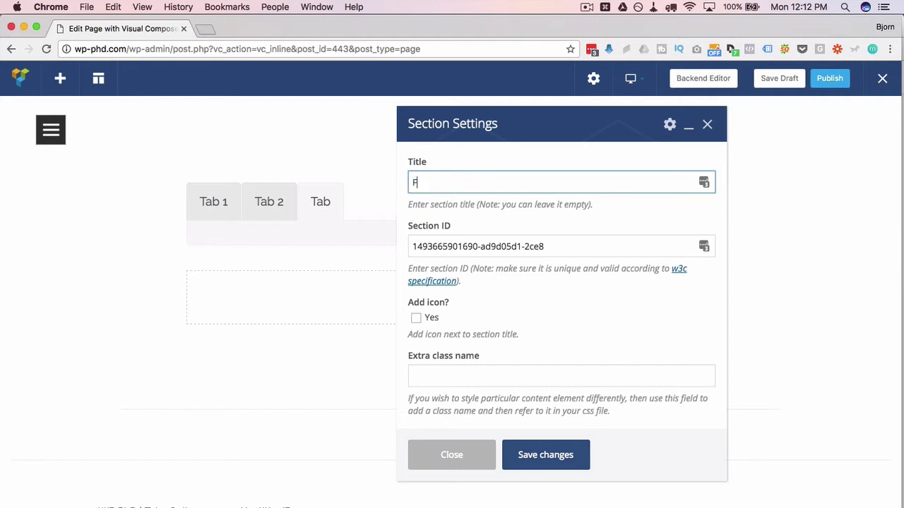
pyautogui.write('FAQ 3')
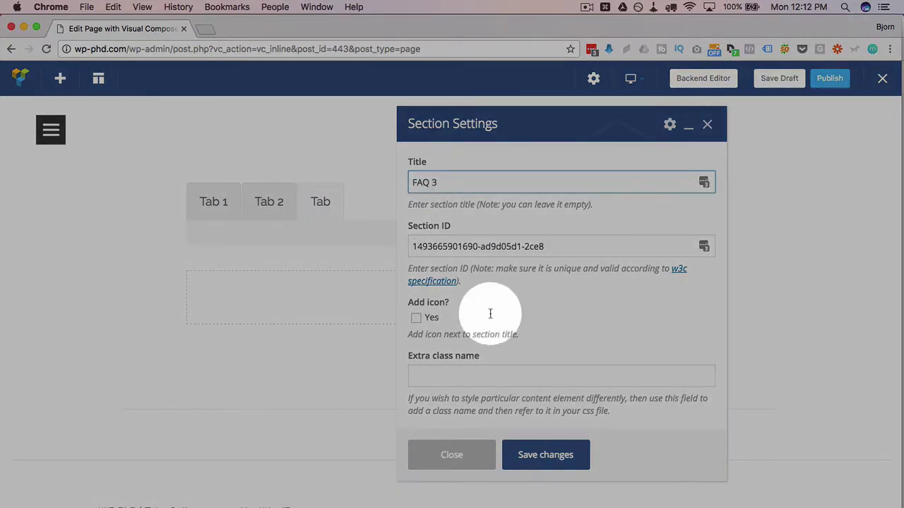
pyautogui.click(558, 458)
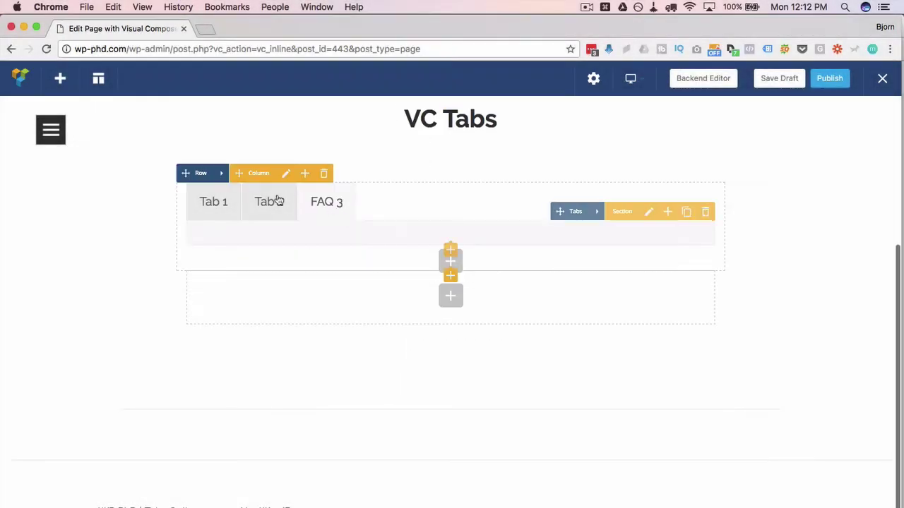
# - Rename Tab 2 to 'FAQ 2' and save the section settings
pyautogui.click(269, 203)
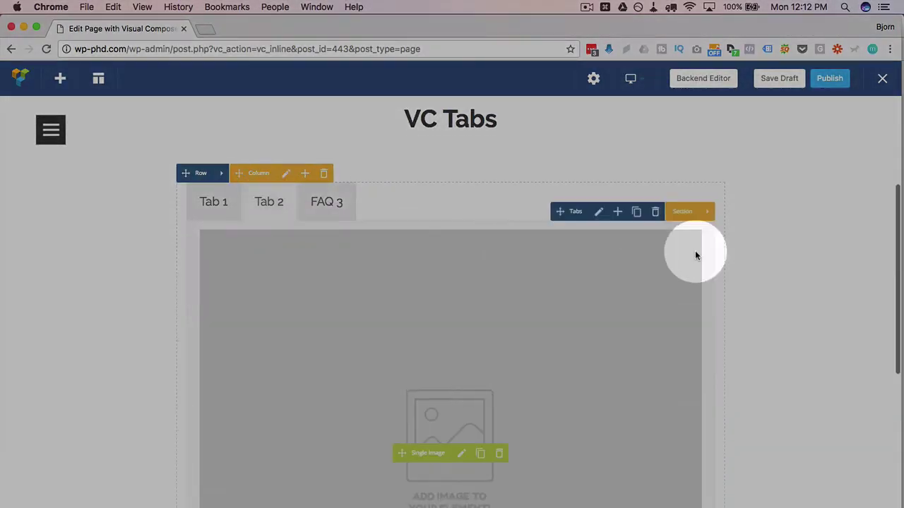
pyautogui.click(650, 218)
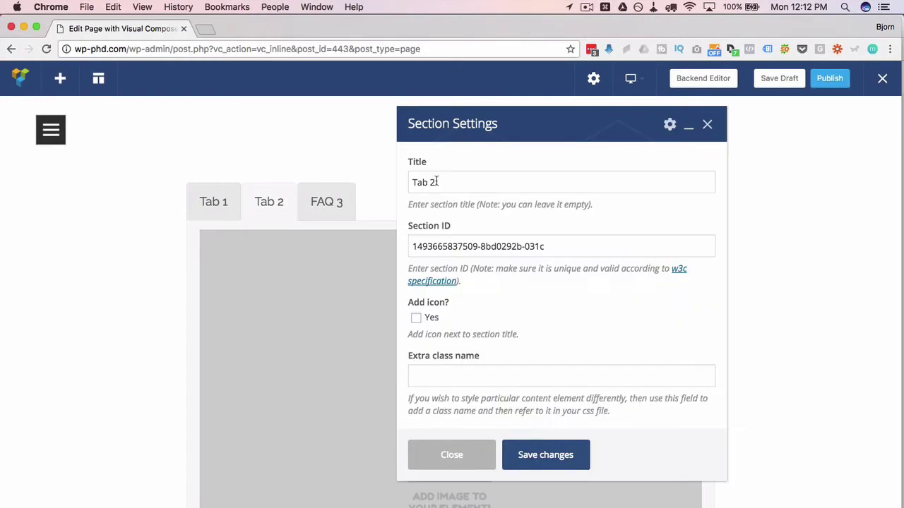
pyautogui.moveTo(438, 177); pyautogui.dragTo(414, 178)
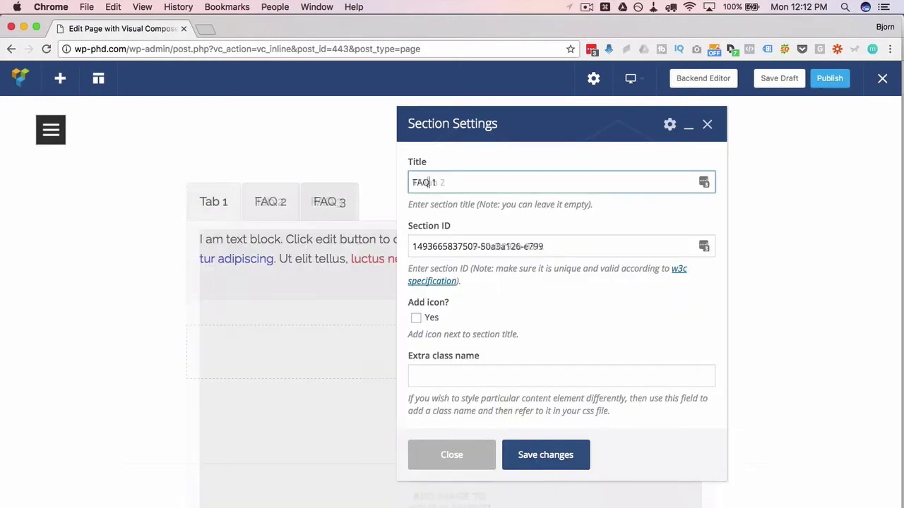
pyautogui.click(541, 448)
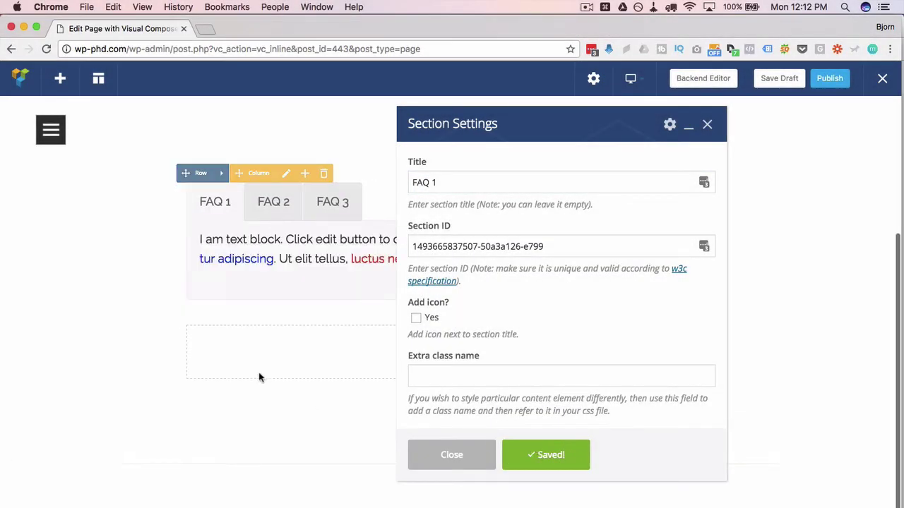
pyautogui.click(463, 462)
pyautogui.click(338, 202)
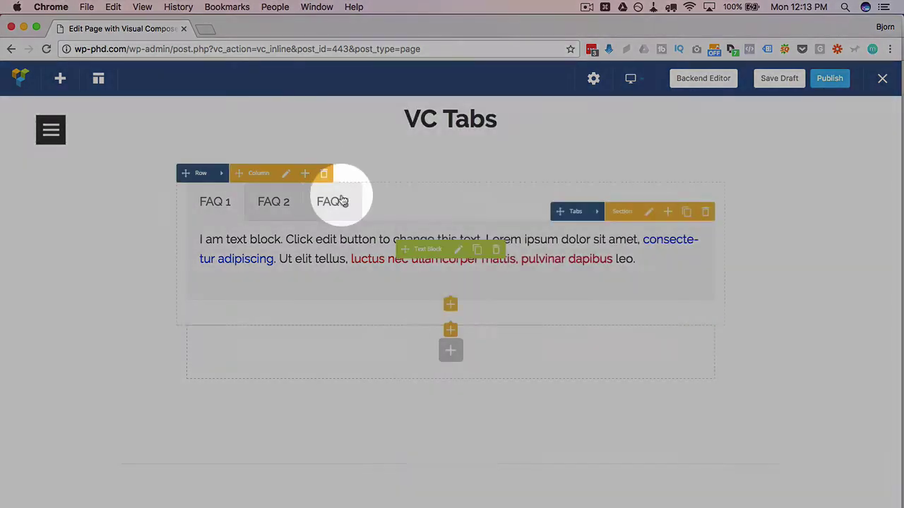
# - Add a default grey centred separator to FAQ 3, then preview FAQ 2 and FAQ 1
pyautogui.click(460, 251)
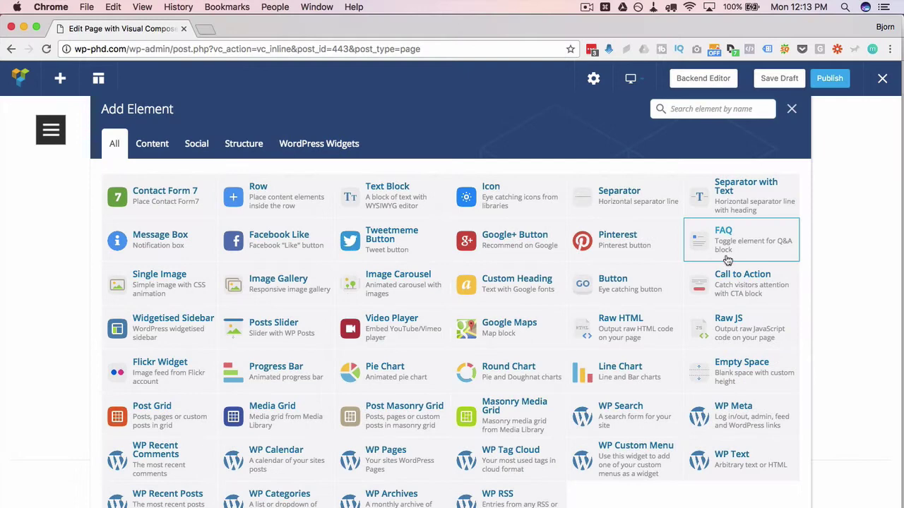
pyautogui.click(637, 198)
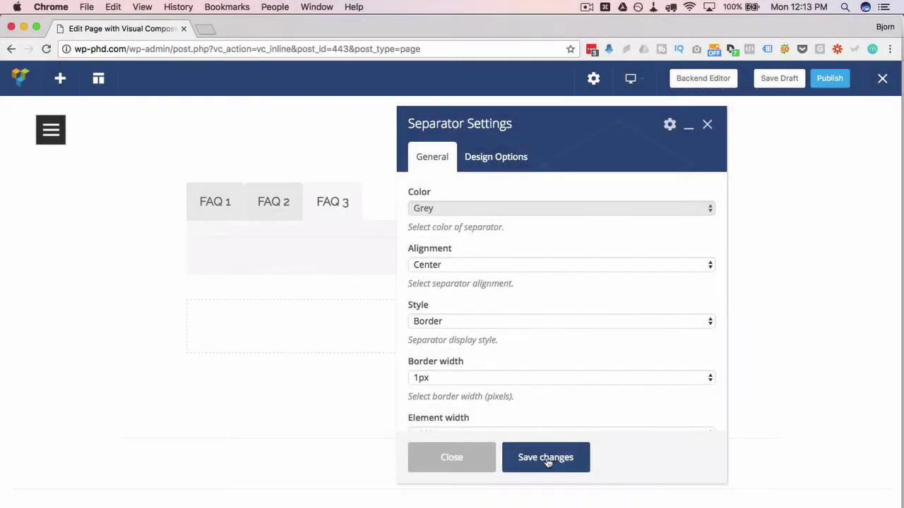
pyautogui.click(546, 459)
pyautogui.click(460, 467)
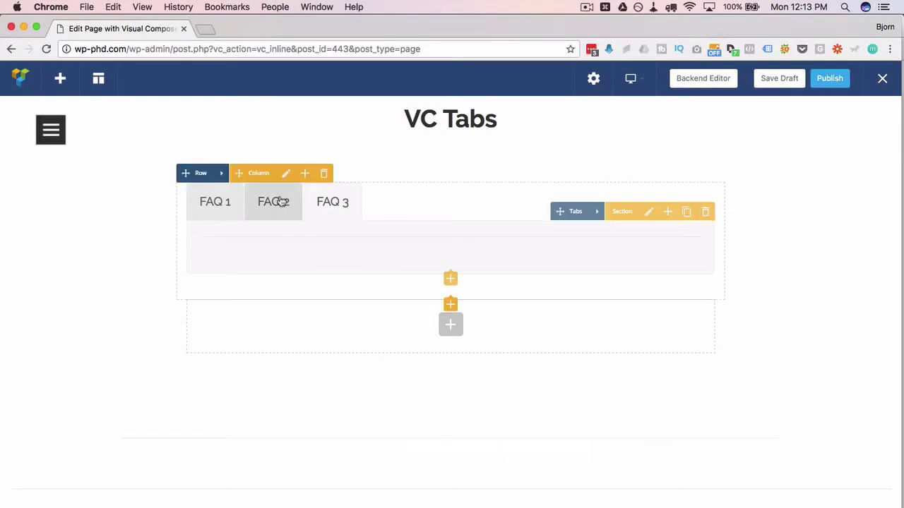
pyautogui.click(281, 202)
pyautogui.click(202, 197)
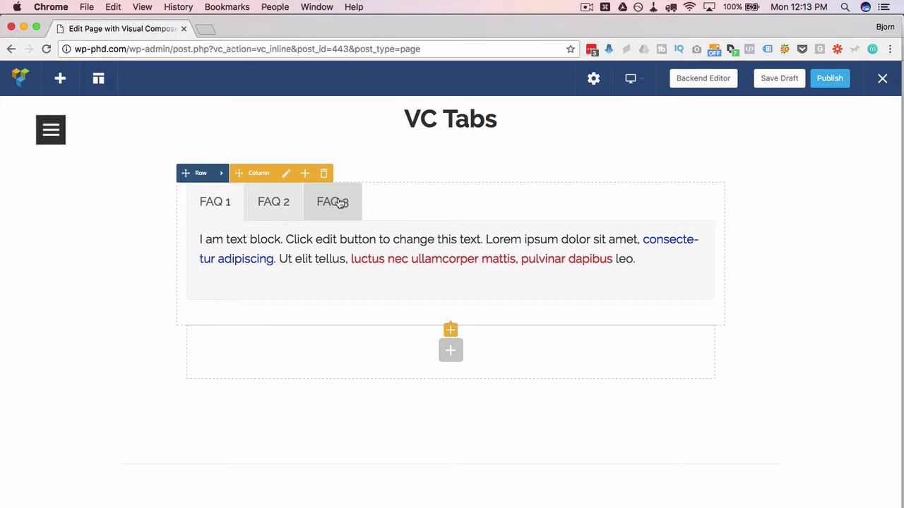
# - Publish the VC Tabs page and check the FAQ 2 and FAQ 3 anchors in the live address
pyautogui.click(830, 77)
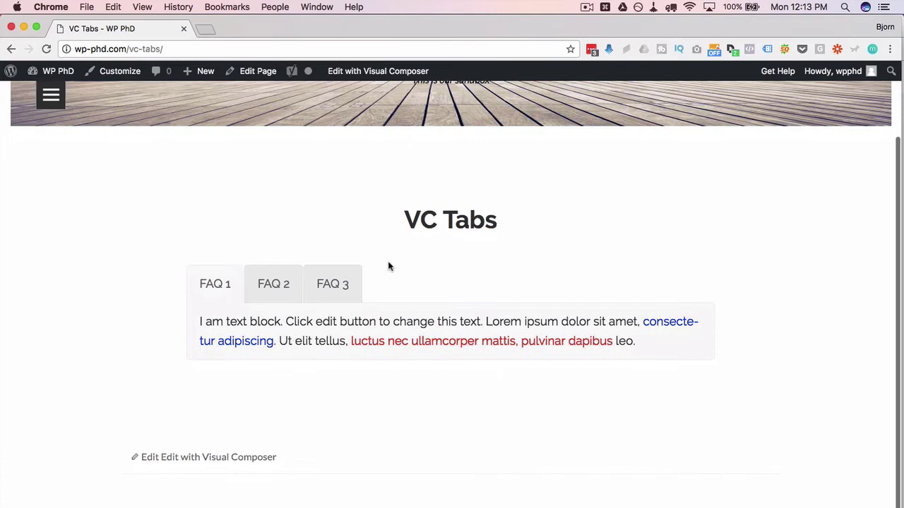
pyautogui.click(270, 284)
pyautogui.click(328, 285)
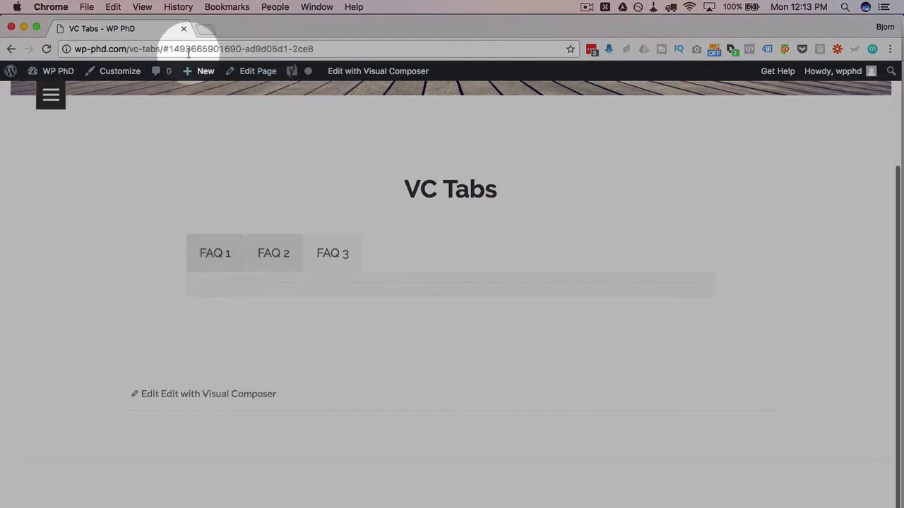
pyautogui.moveTo(162, 49); pyautogui.dragTo(313, 48)
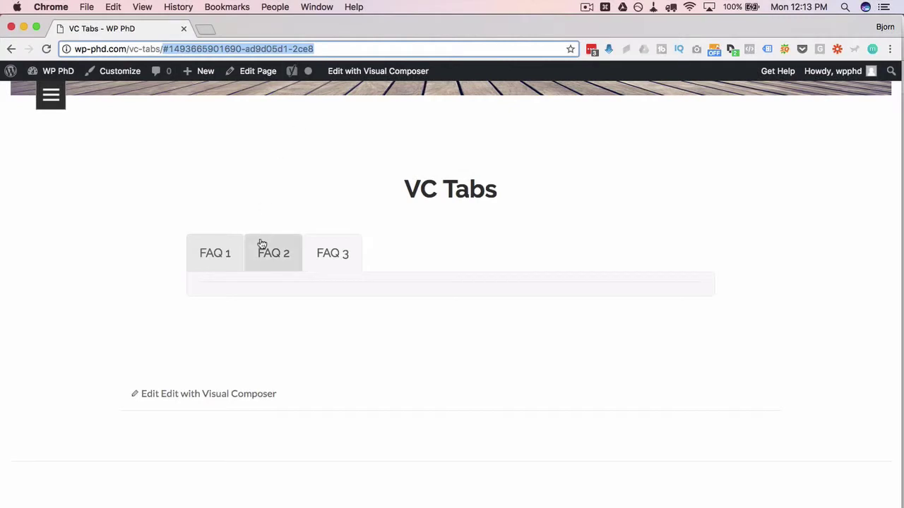
# - Cycle through the live FAQ tabs and select the full FAQ 2 page URL with its anchor
pyautogui.click(278, 258)
pyautogui.click(228, 267)
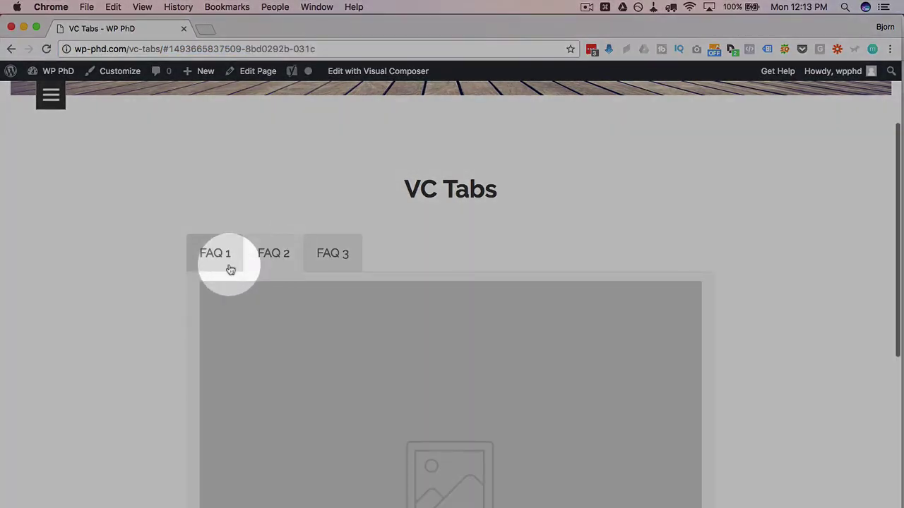
pyautogui.click(262, 254)
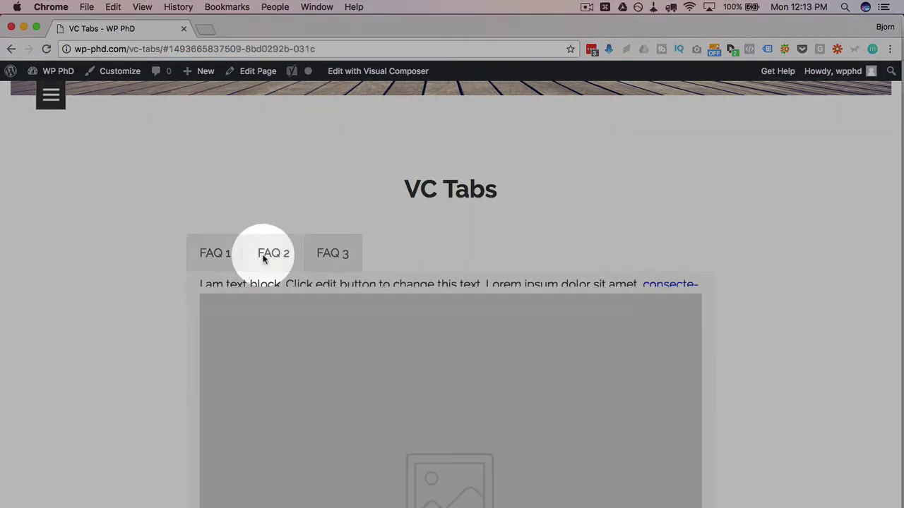
pyautogui.click(331, 253)
pyautogui.click(278, 253)
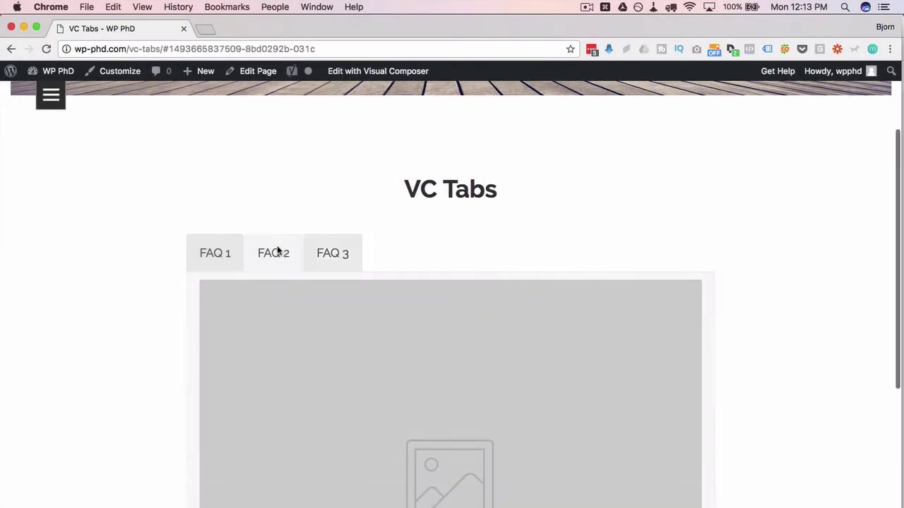
pyautogui.click(228, 255)
pyautogui.click(283, 256)
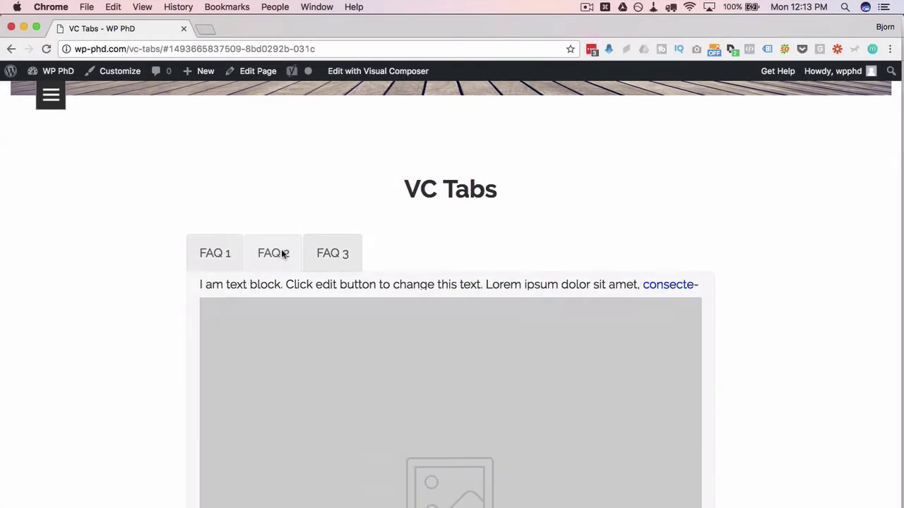
pyautogui.moveTo(319, 49); pyautogui.dragTo(177, 104)
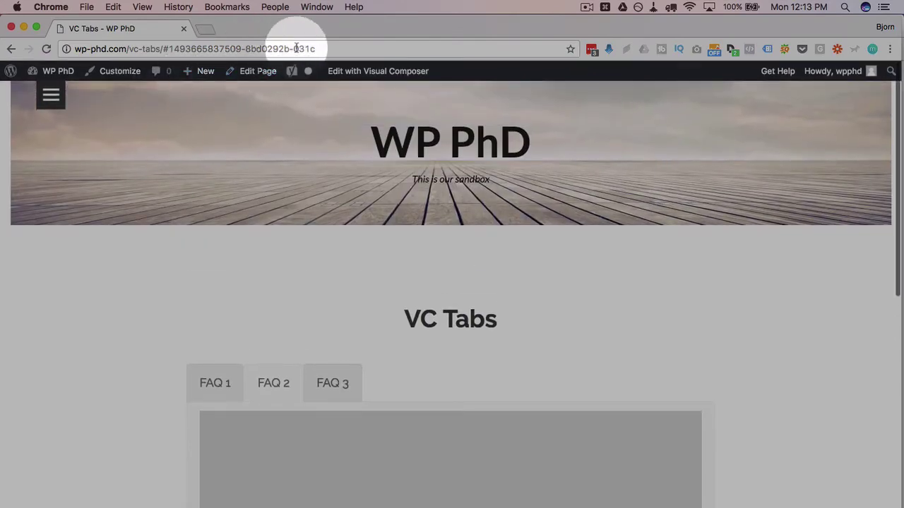
pyautogui.moveTo(339, 47); pyautogui.dragTo(59, 47)
pyautogui.press('cmd+c')
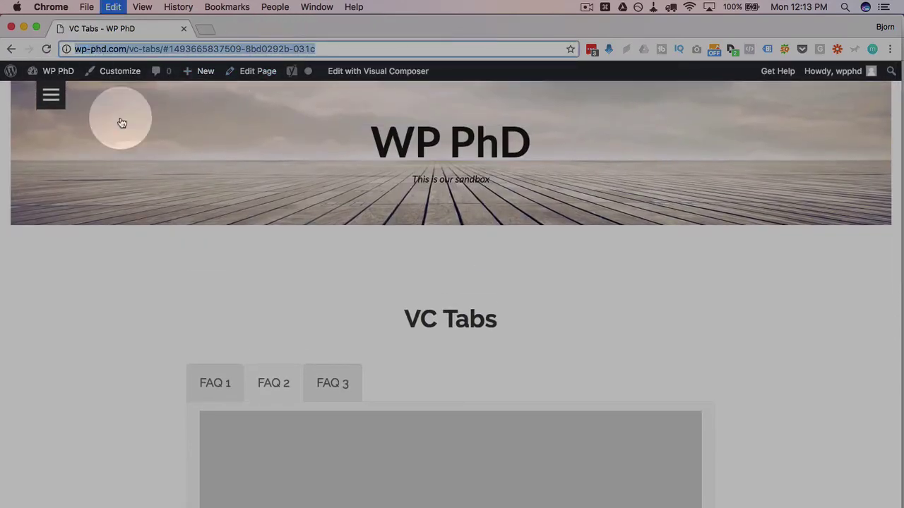
pyautogui.scroll(-2, 172, 292)
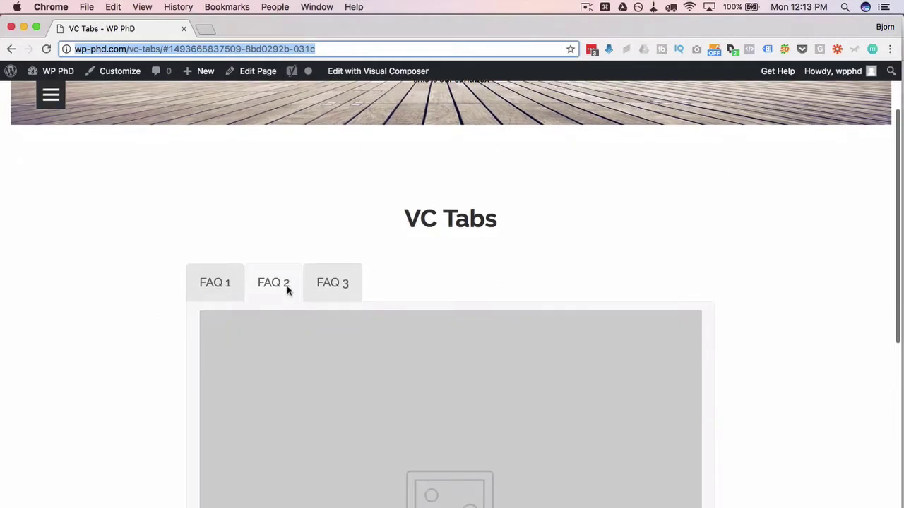
pyautogui.click(319, 285)
pyautogui.click(268, 284)
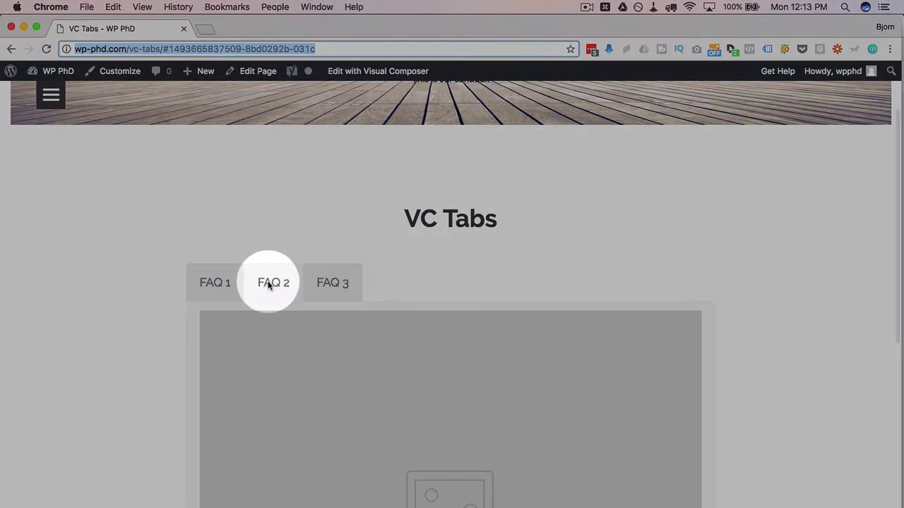
# - Paste the copied FAQ 2 anchor link into a new browser tab and load it
pyautogui.click(204, 29)
pyautogui.press('cmd+v')
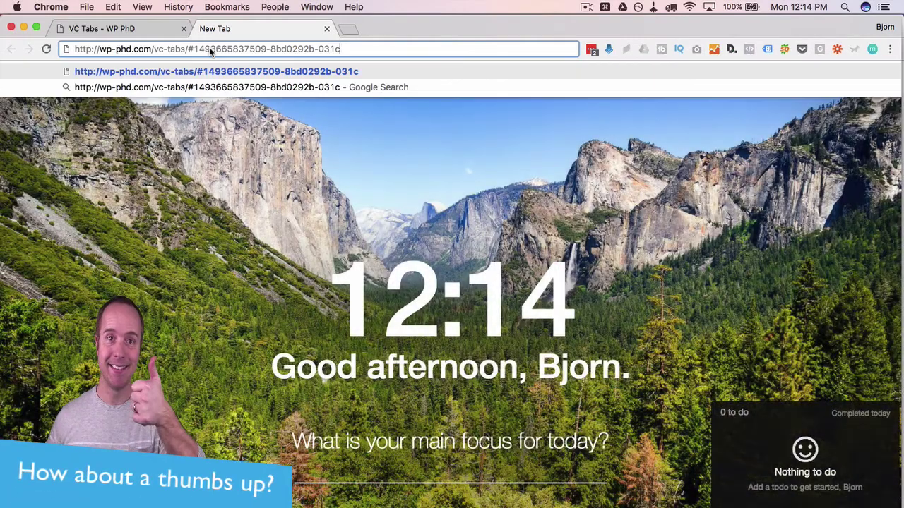
pyautogui.press('Return')
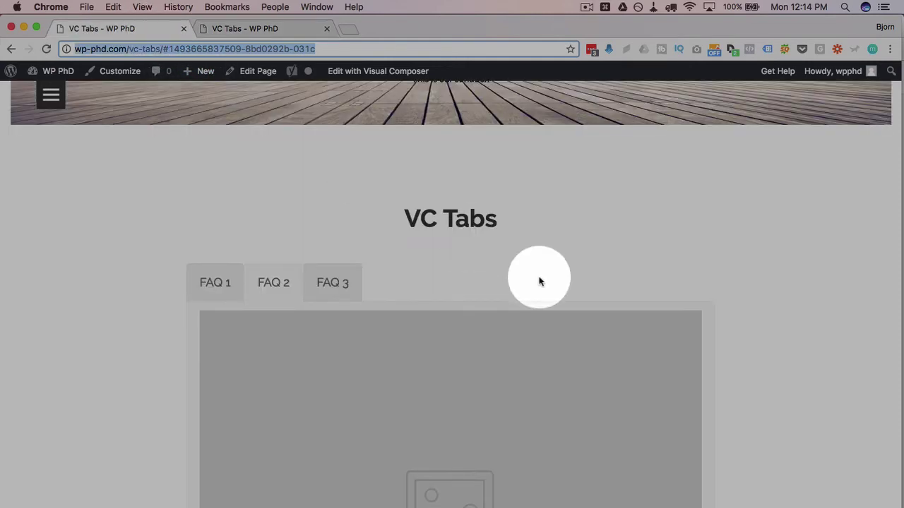
pyautogui.scroll(3, 539, 282)
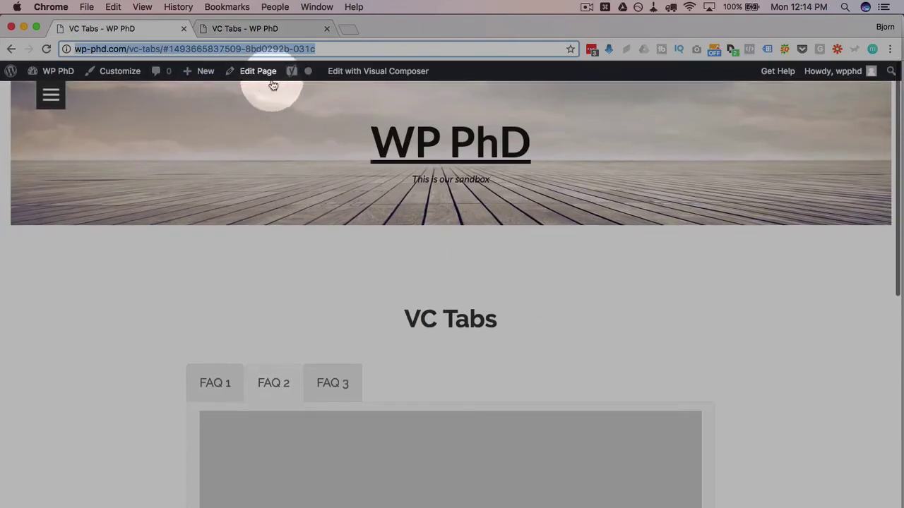
# - Change the FAQ 1 section's Section ID to myFAQ1 in Visual Composer
pyautogui.click(378, 70)
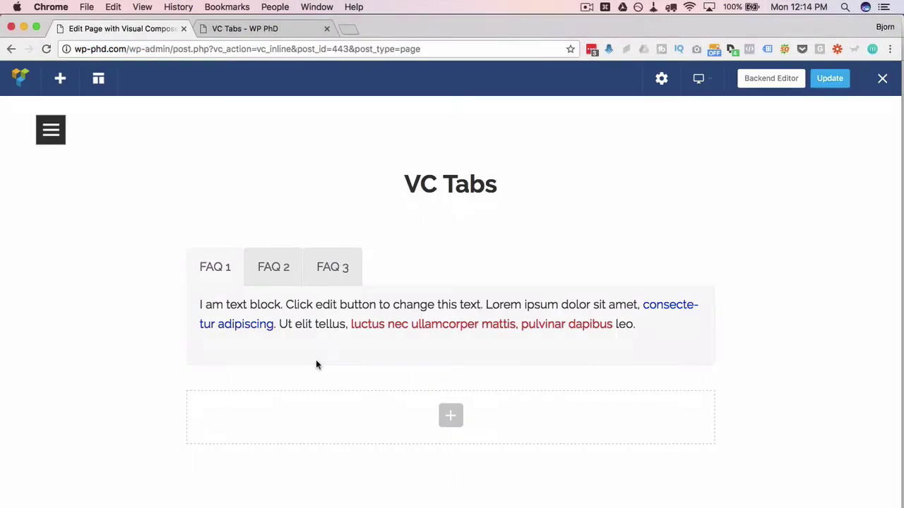
pyautogui.click(227, 274)
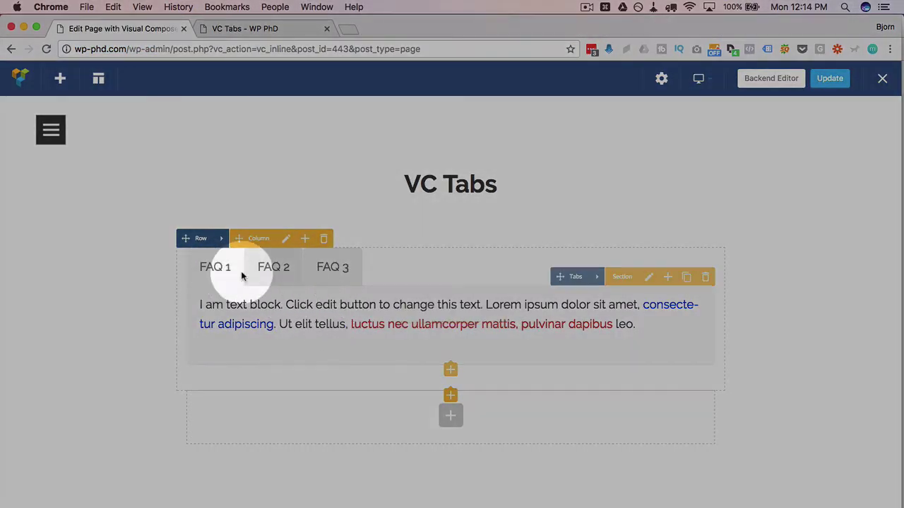
pyautogui.click(649, 278)
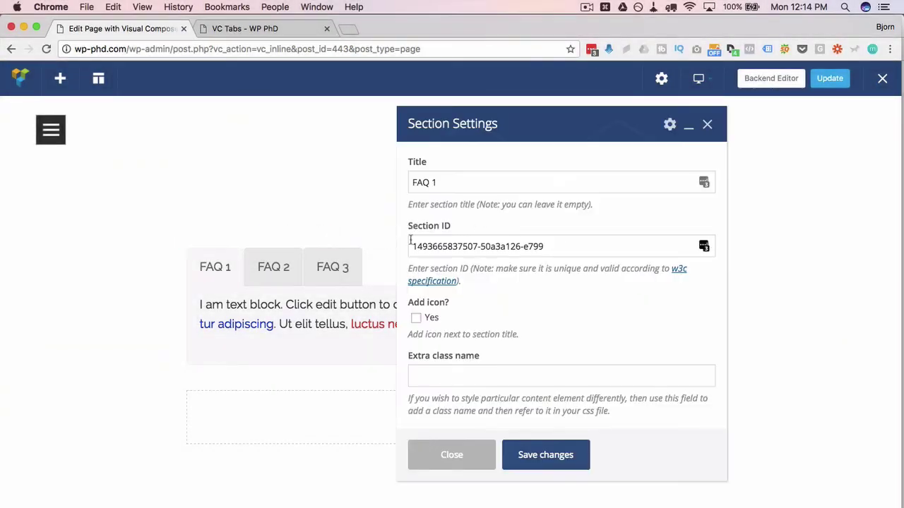
pyautogui.moveTo(410, 247); pyautogui.dragTo(572, 240)
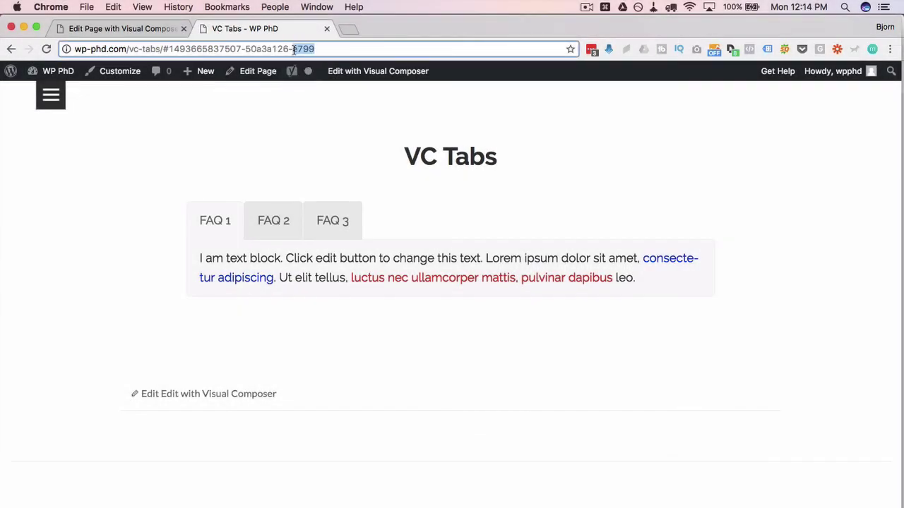
pyautogui.click(140, 32)
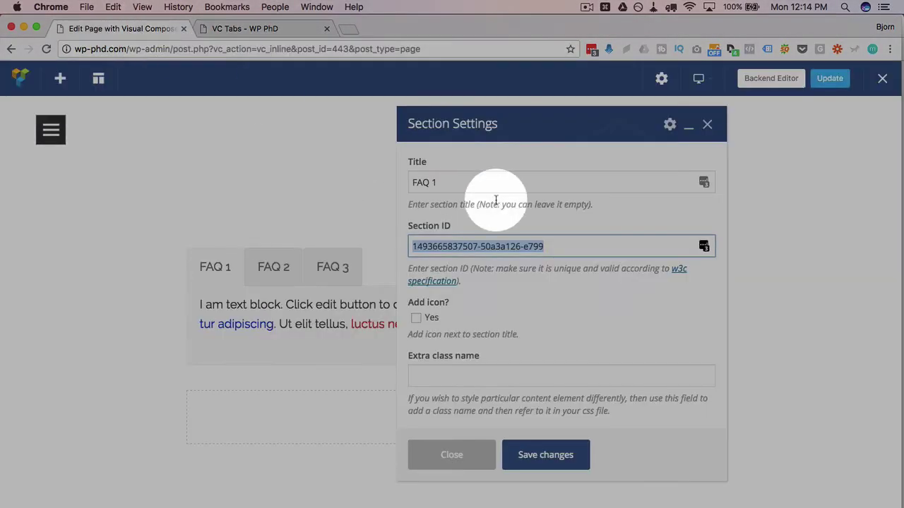
pyautogui.moveTo(549, 248); pyautogui.dragTo(395, 245)
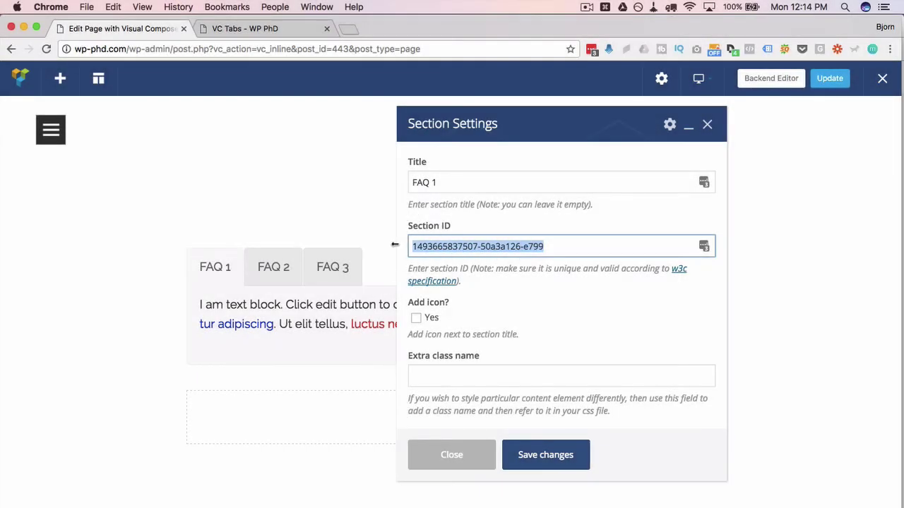
pyautogui.write('myFAQ1')
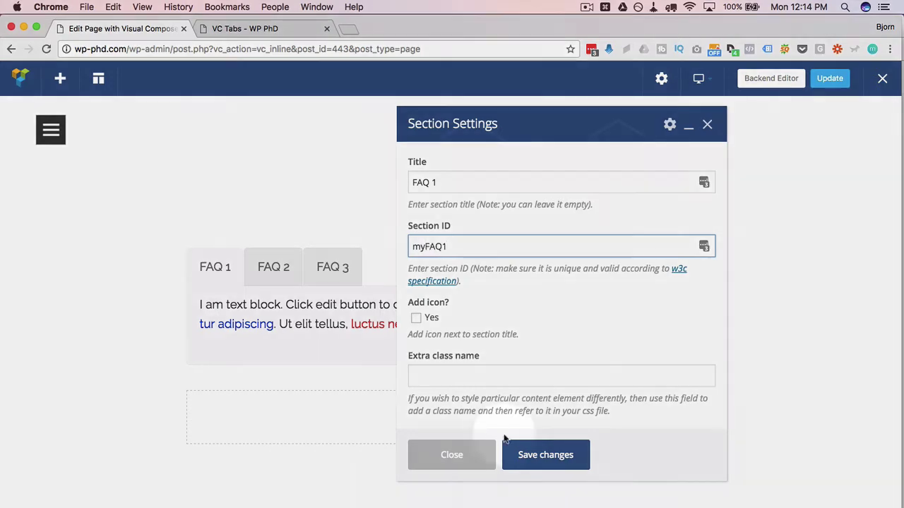
pyautogui.click(526, 448)
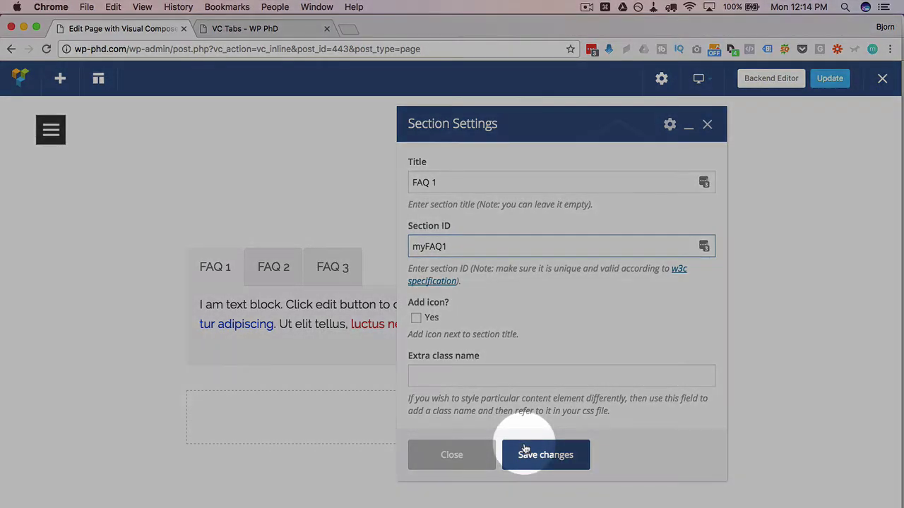
pyautogui.click(452, 454)
# - Update the published page and reload the live VC Tabs page
pyautogui.click(827, 78)
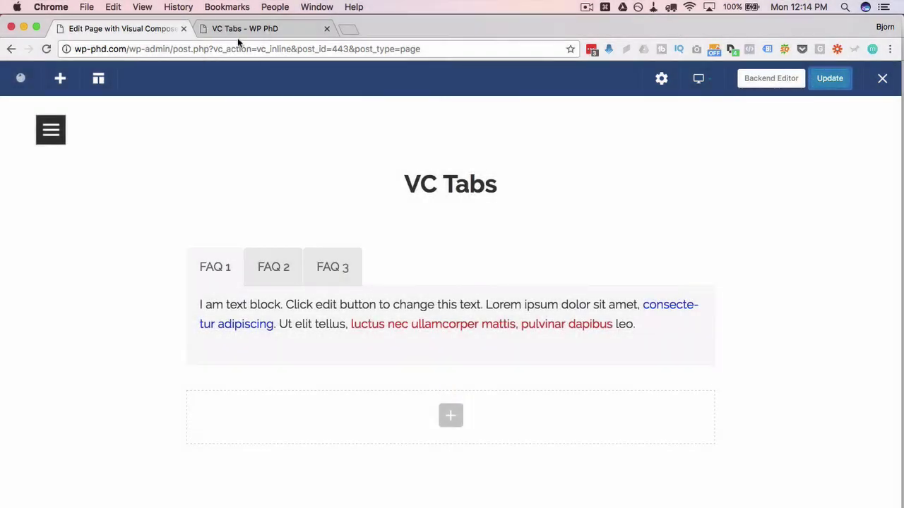
pyautogui.click(244, 28)
pyautogui.click(46, 49)
# - Verify the #myFAQ1 anchor by switching FAQ tabs live, then return to the editor
pyautogui.click(219, 220)
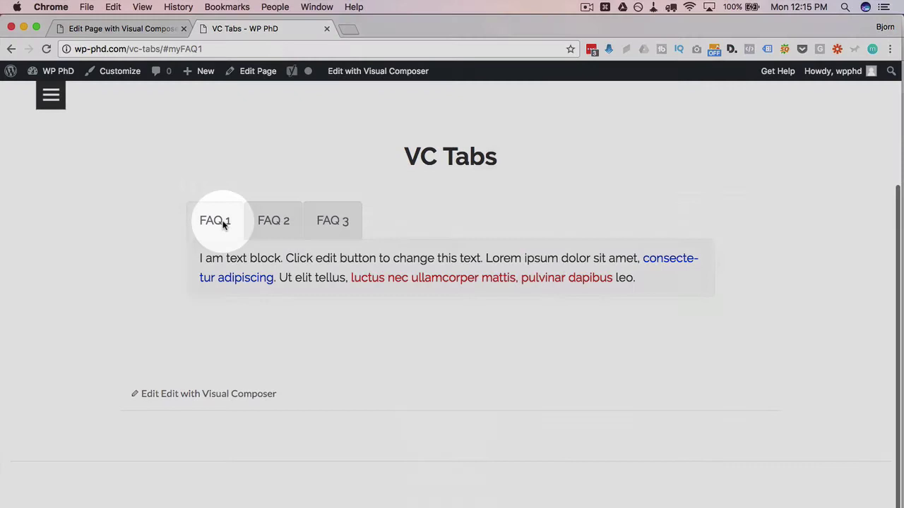
pyautogui.moveTo(163, 49); pyautogui.dragTo(217, 48)
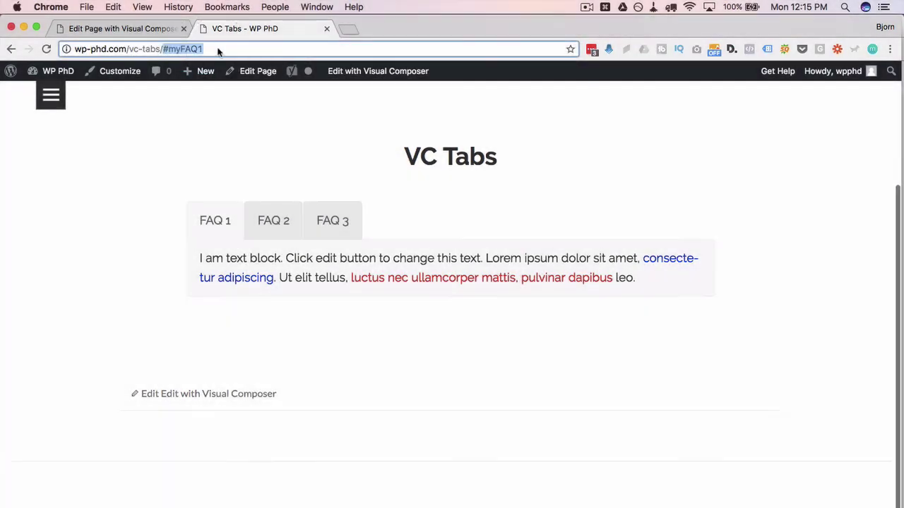
pyautogui.click(217, 98)
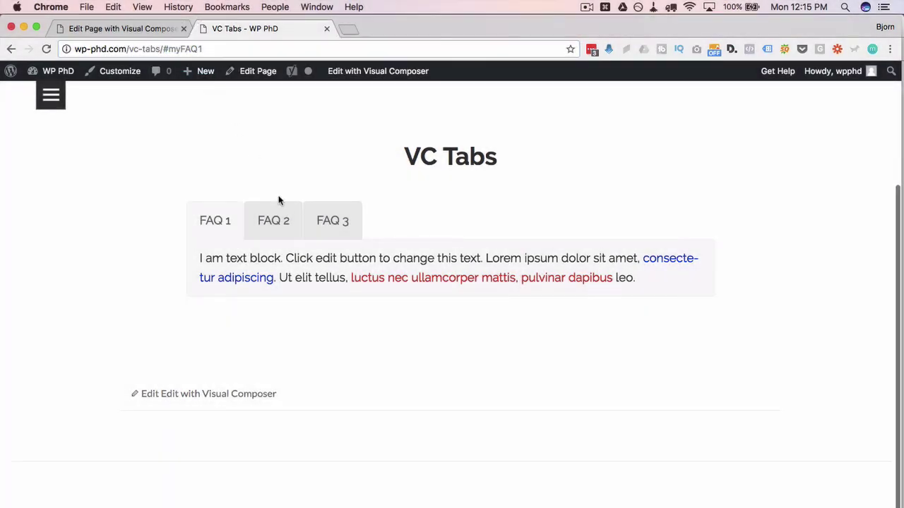
pyautogui.click(274, 222)
pyautogui.click(217, 222)
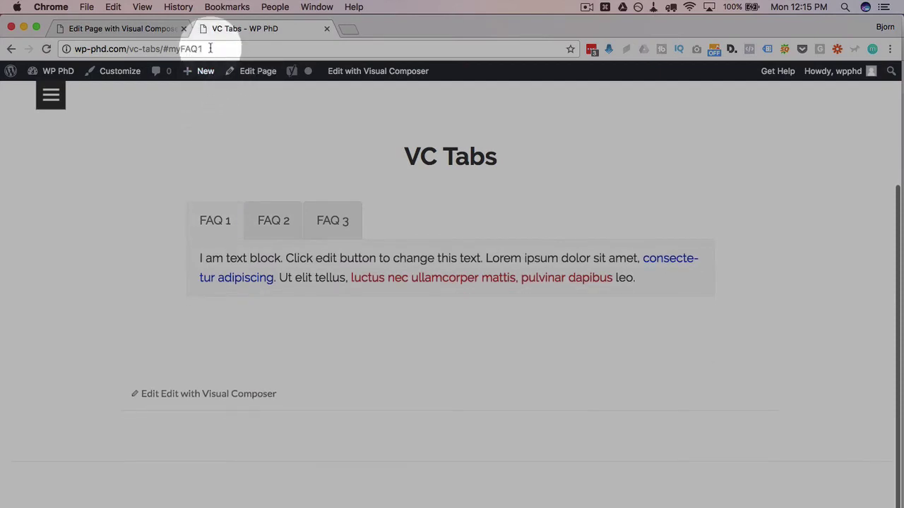
pyautogui.click(210, 48)
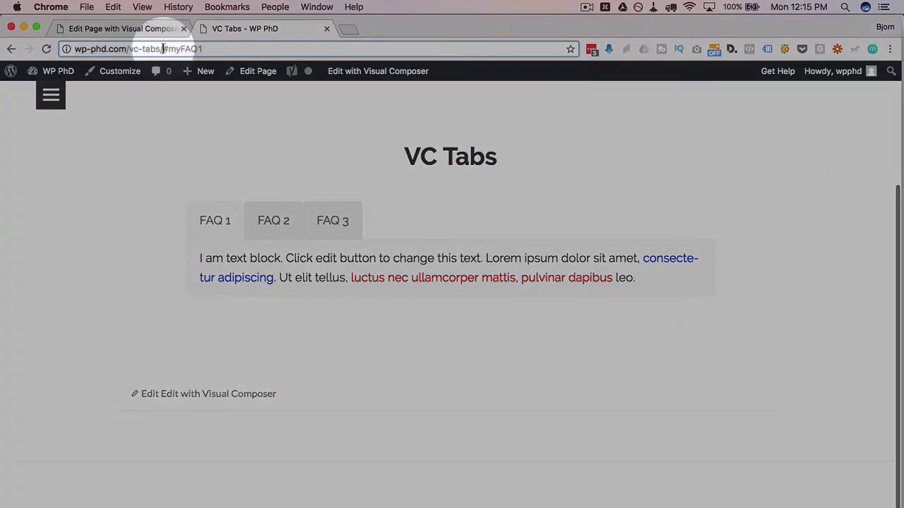
pyautogui.moveTo(163, 49); pyautogui.dragTo(219, 49)
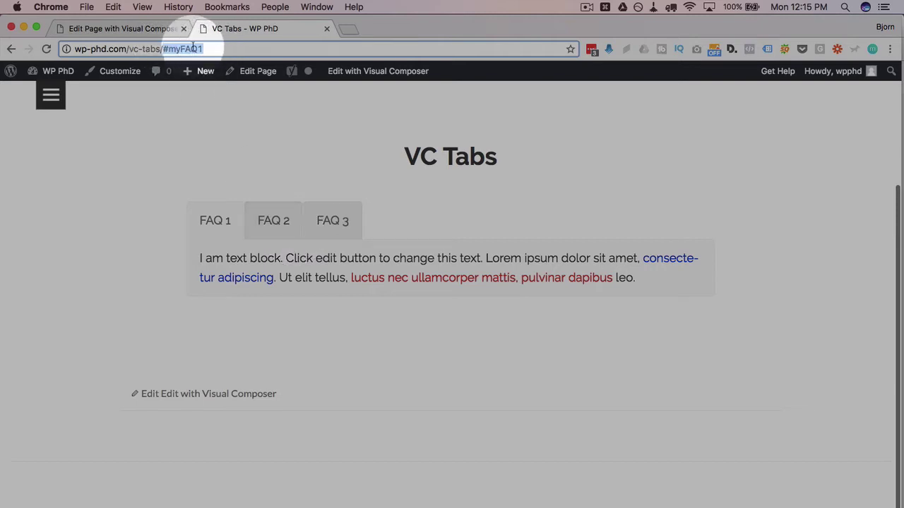
pyautogui.click(153, 30)
pyautogui.scroll(-3, 474, 287)
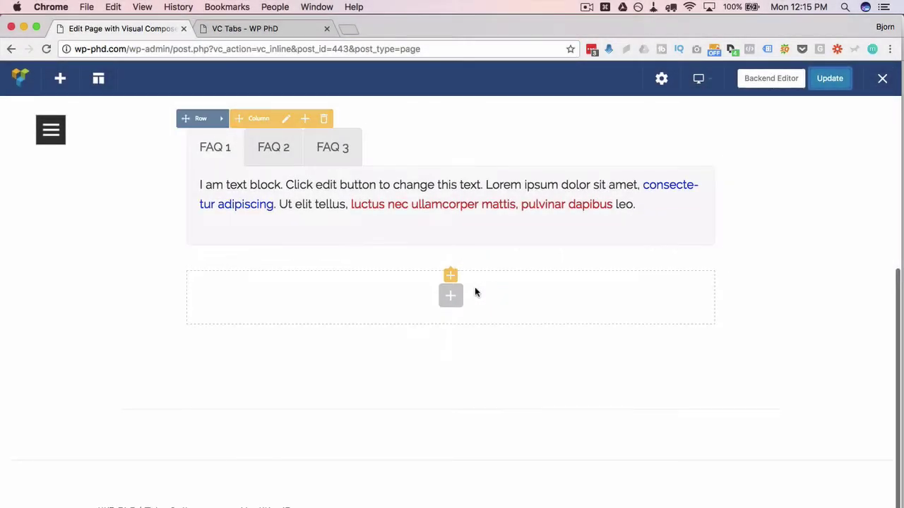
# - Insert an Accordion into the empty row below the tabs and add a Text Block to Section 1
pyautogui.click(455, 305)
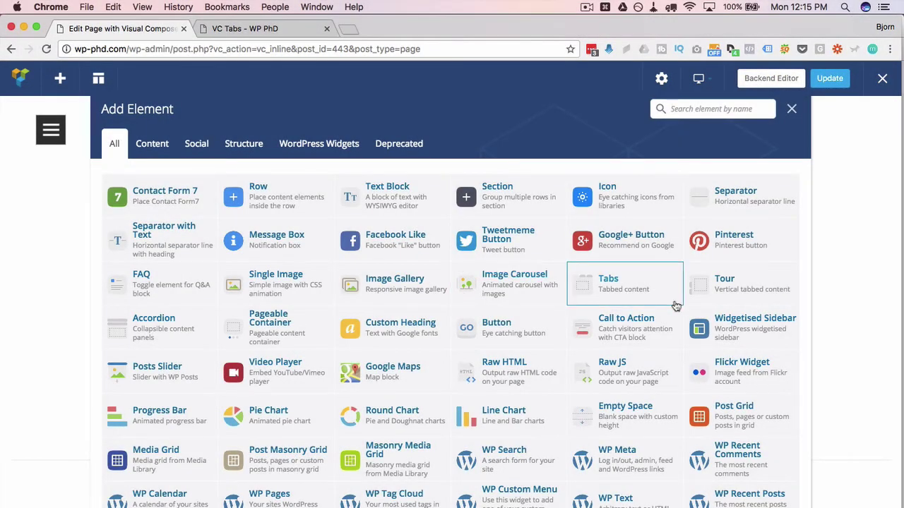
pyautogui.click(177, 331)
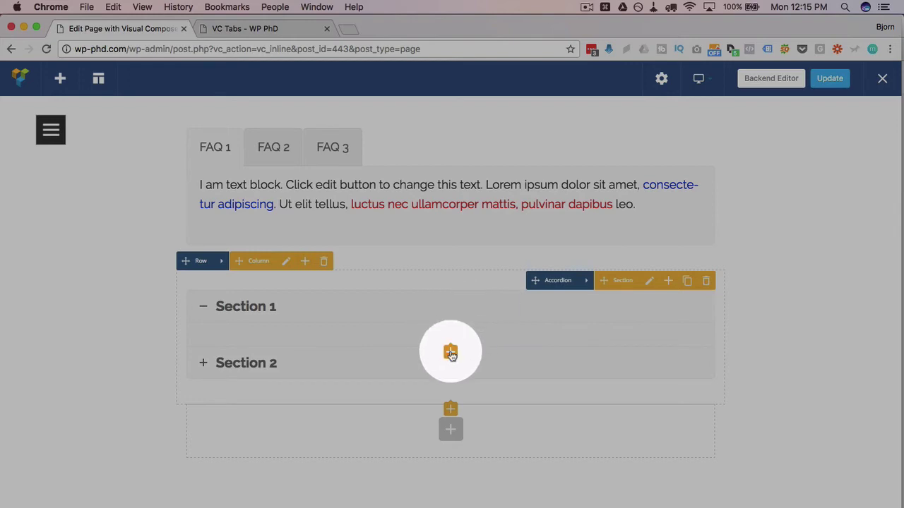
pyautogui.click(451, 353)
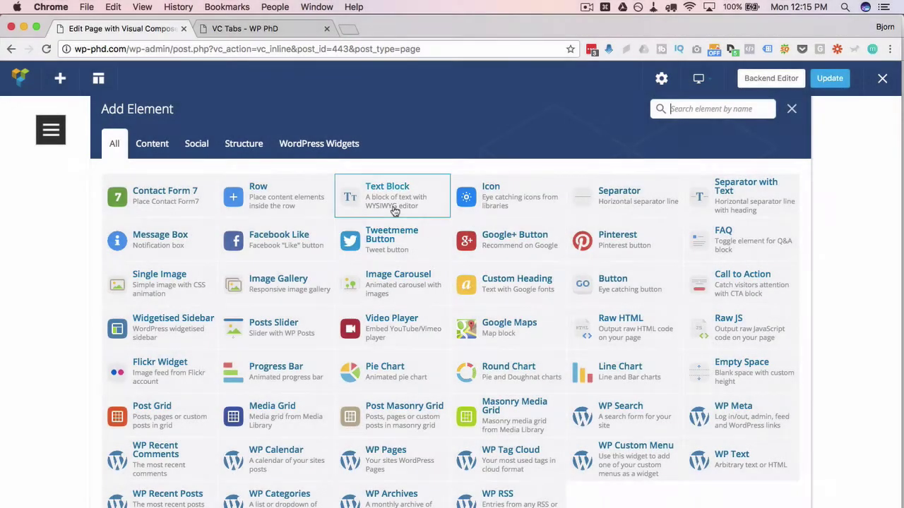
pyautogui.click(394, 205)
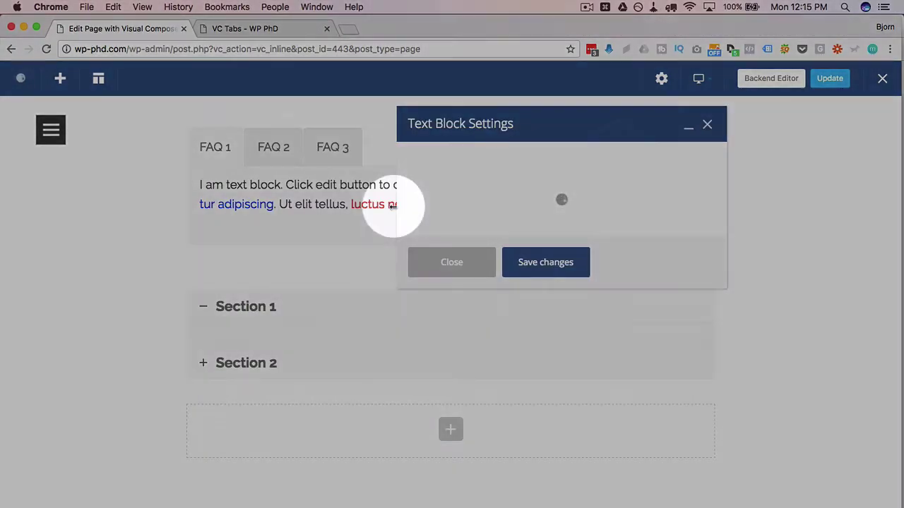
pyautogui.click(546, 456)
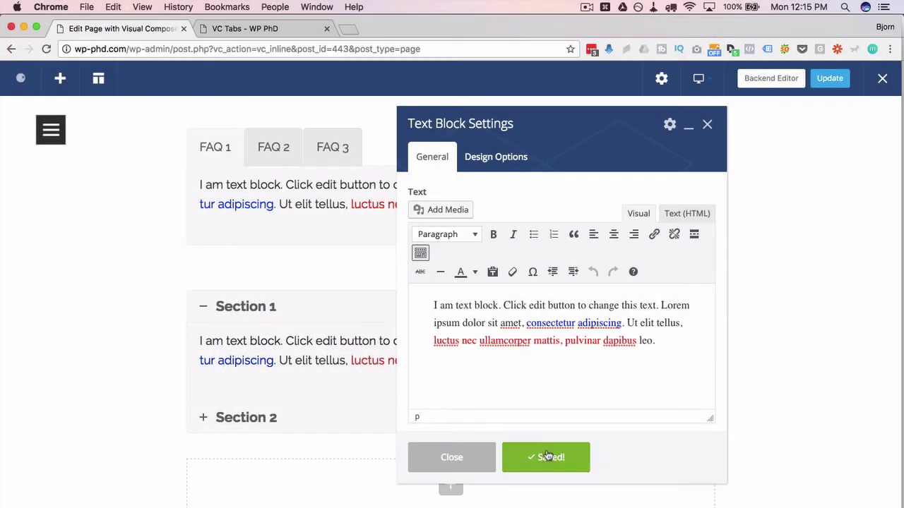
pyautogui.click(470, 457)
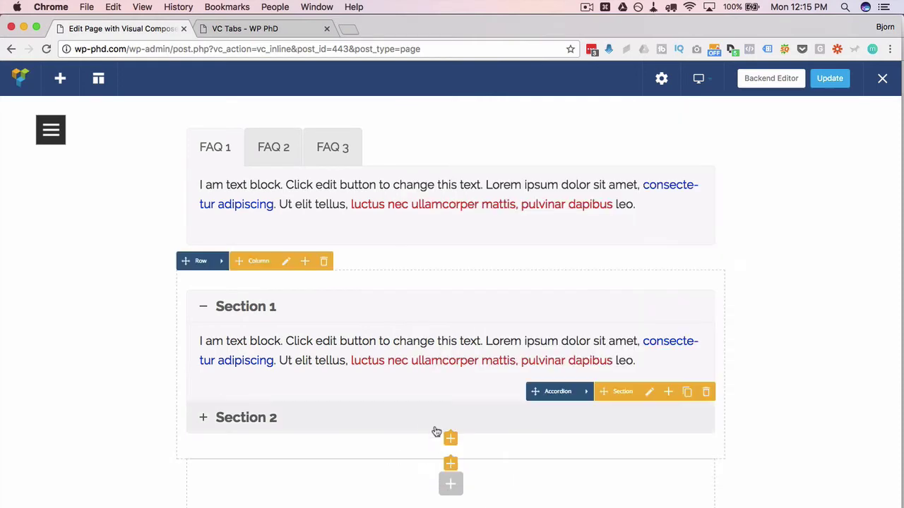
# - Add a Text Block to accordion Section 2, save it, and expand Section 2
pyautogui.click(451, 439)
pyautogui.click(356, 187)
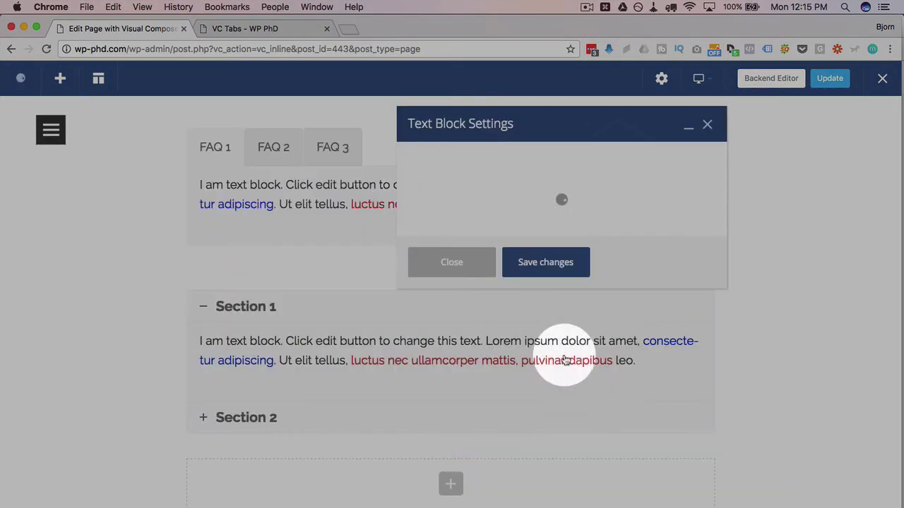
pyautogui.click(546, 457)
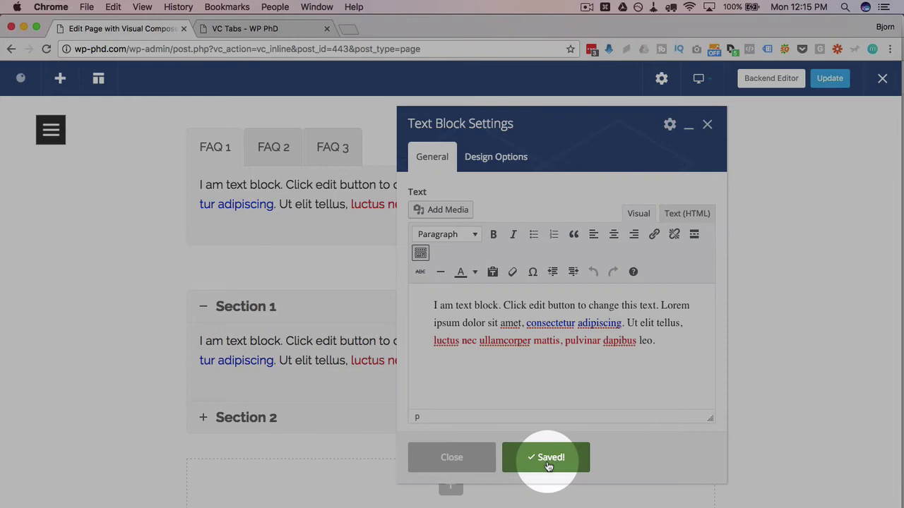
pyautogui.click(452, 459)
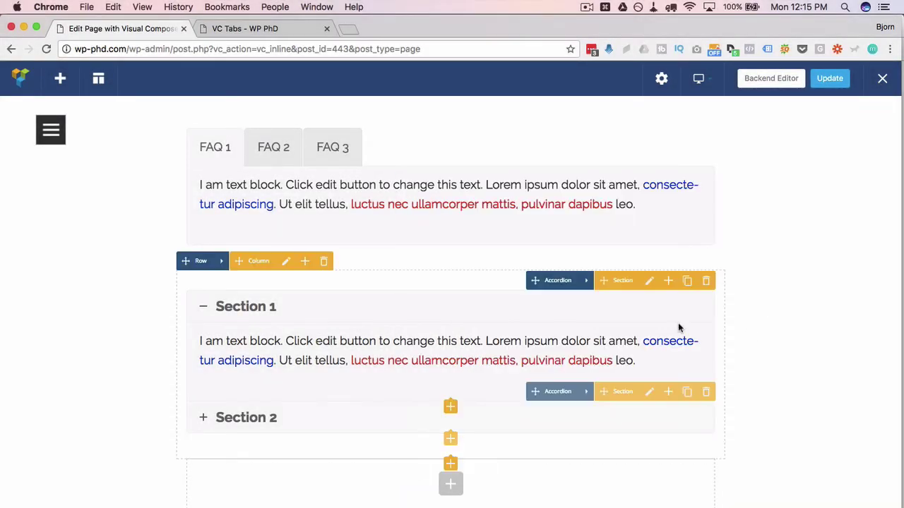
pyautogui.scroll(-2, 424, 318)
pyautogui.click(243, 237)
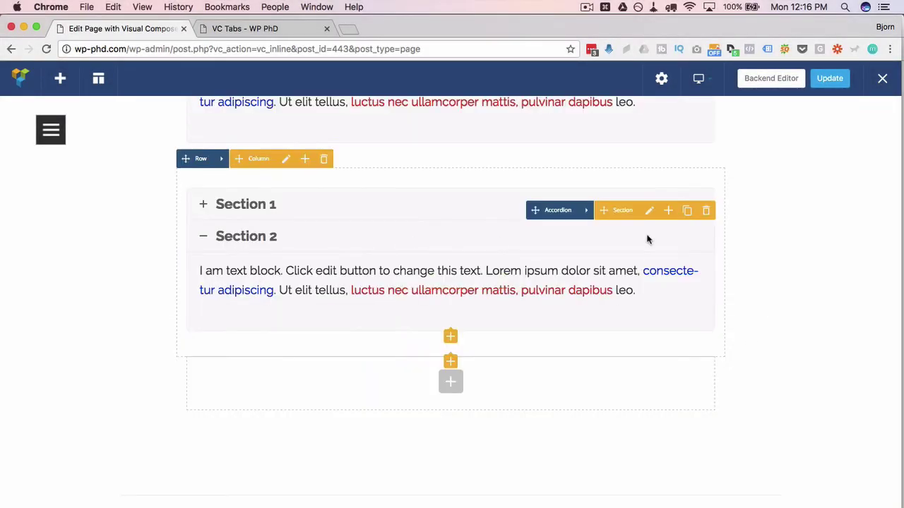
# - Copy Section 2's auto-generated Section ID from its settings and save the settings
pyautogui.click(649, 210)
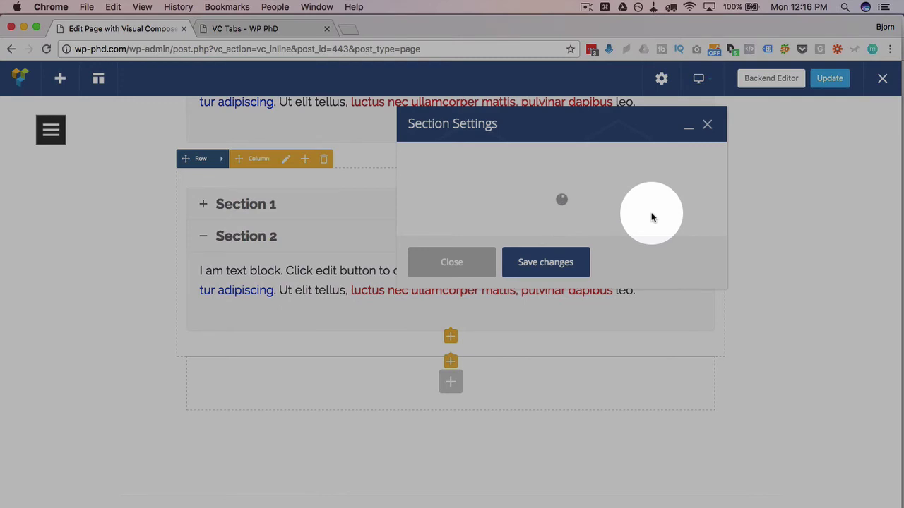
pyautogui.moveTo(495, 185); pyautogui.dragTo(408, 184)
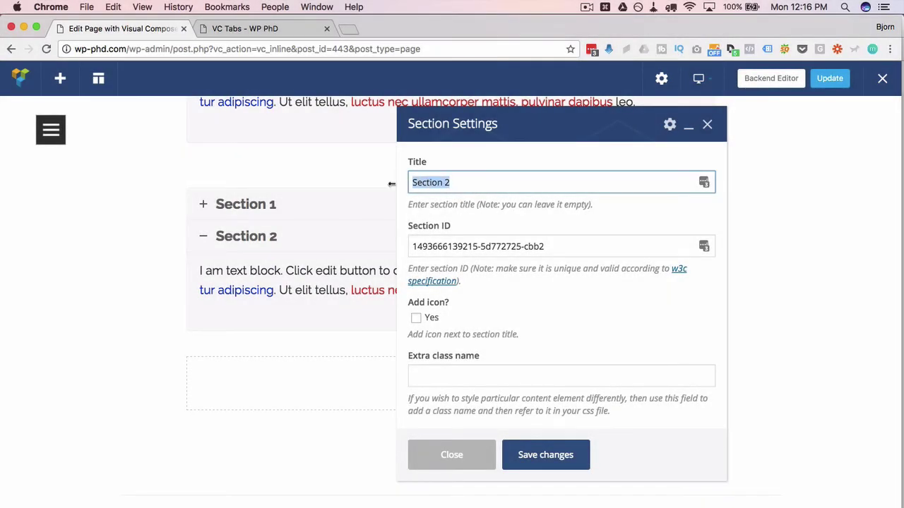
pyautogui.click(556, 251)
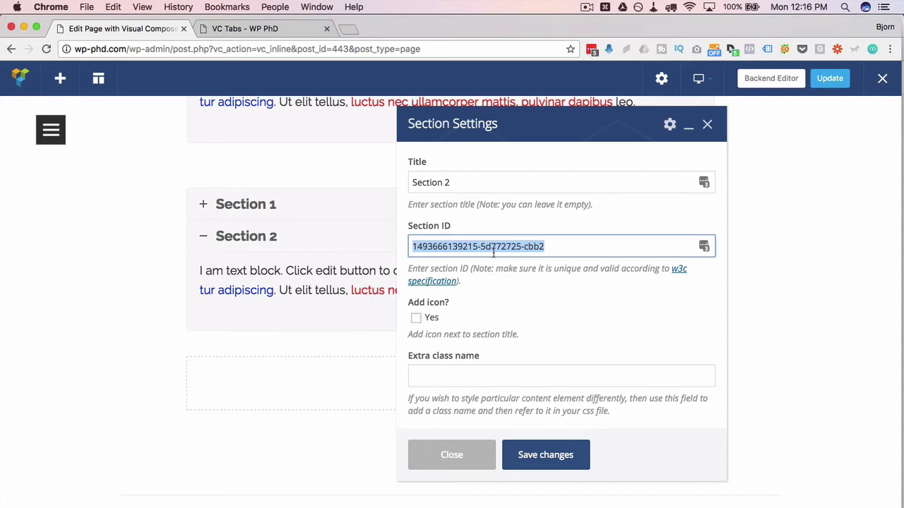
pyautogui.click(547, 456)
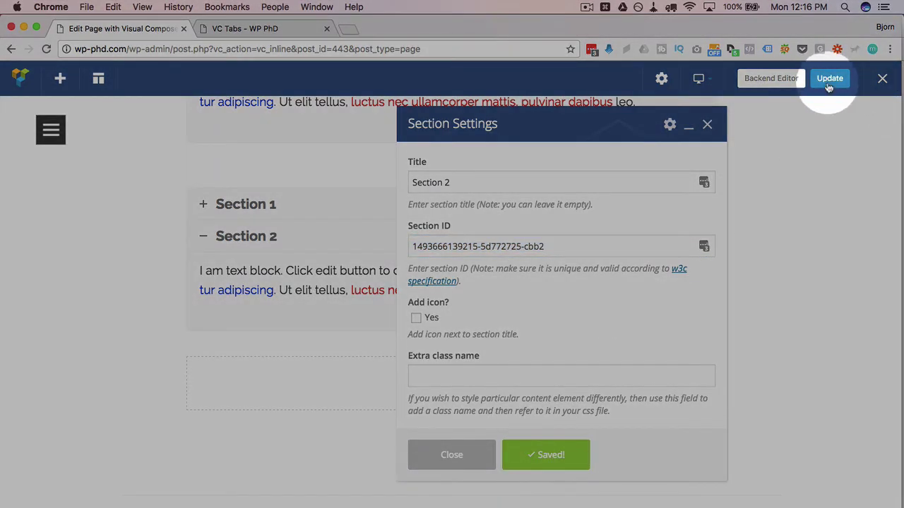
# - Reload the live VC Tabs page, replacing the myFAQ1 anchor with Section 2's pasted ID
pyautogui.click(707, 124)
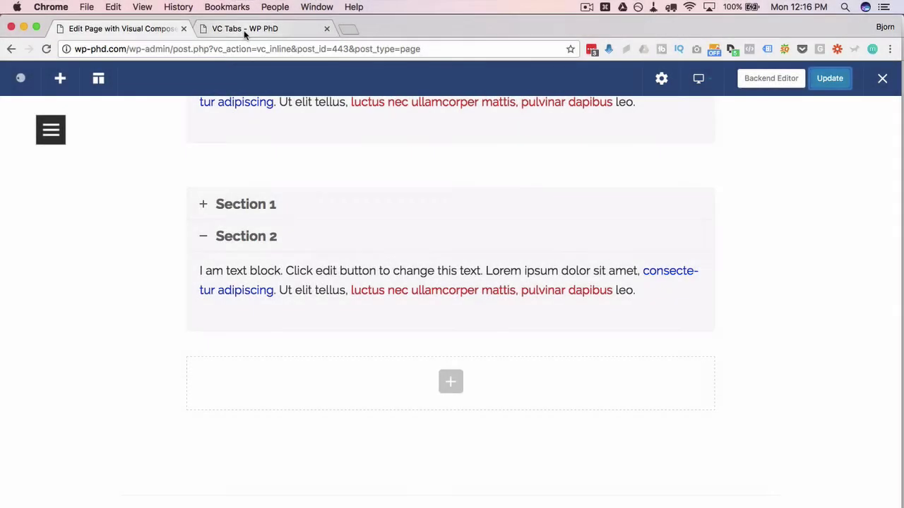
pyautogui.click(243, 29)
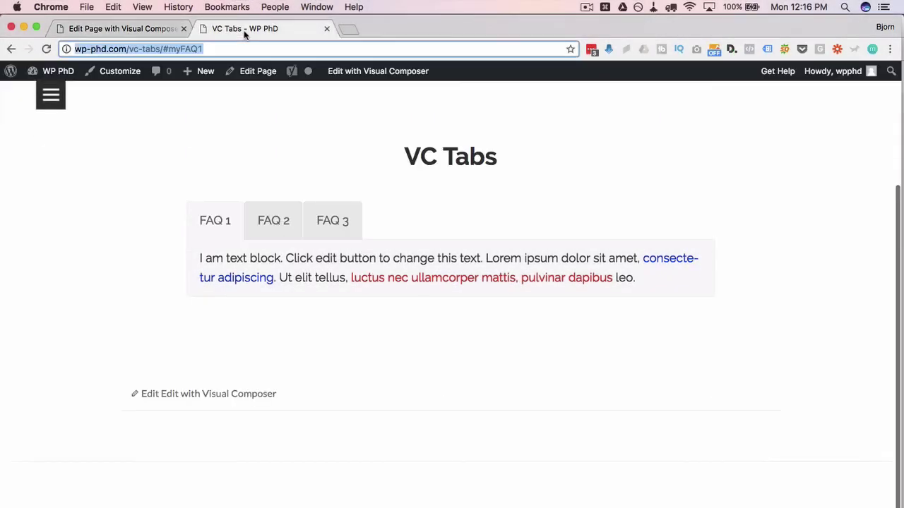
pyautogui.click(47, 49)
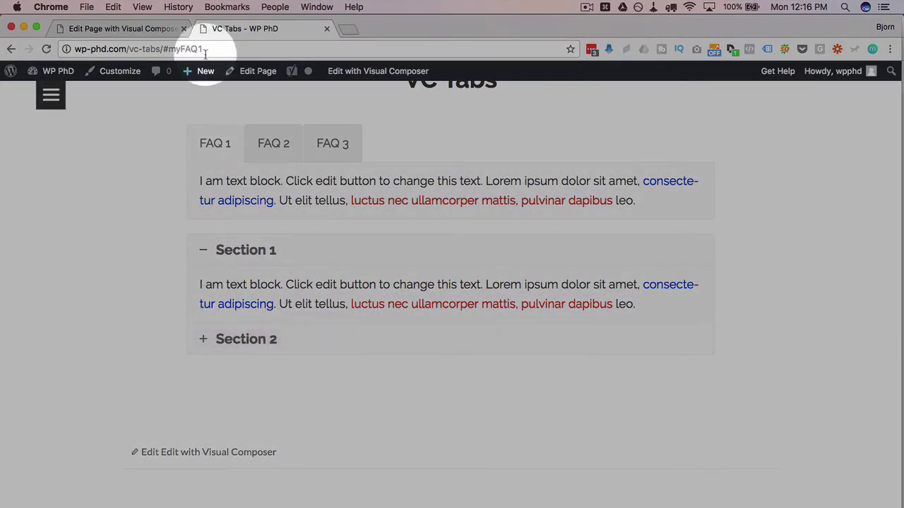
pyautogui.doubleClick(185, 49)
pyautogui.press('super+v')
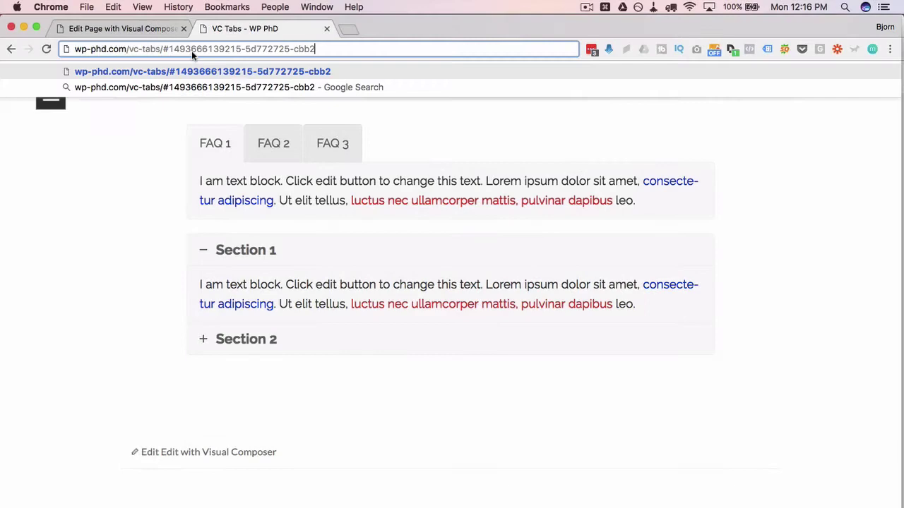
pyautogui.press('Return')
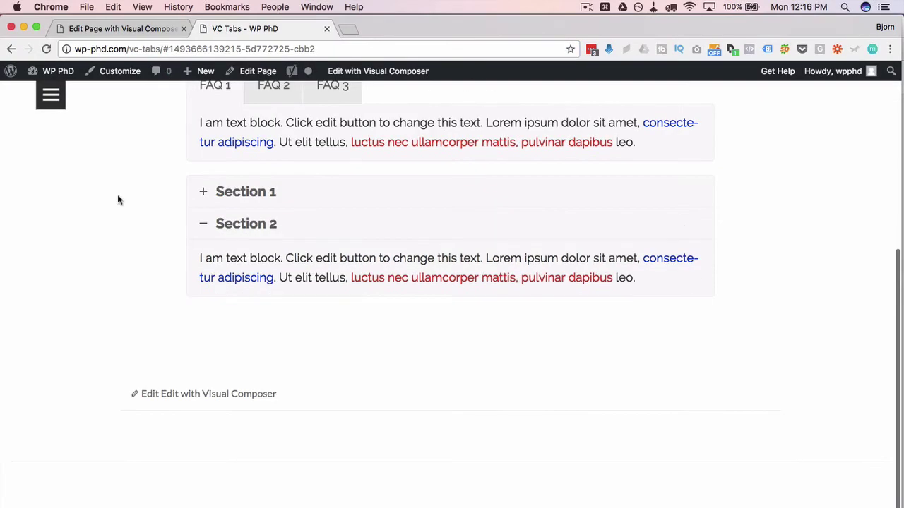
pyautogui.scroll(1, 177, 244)
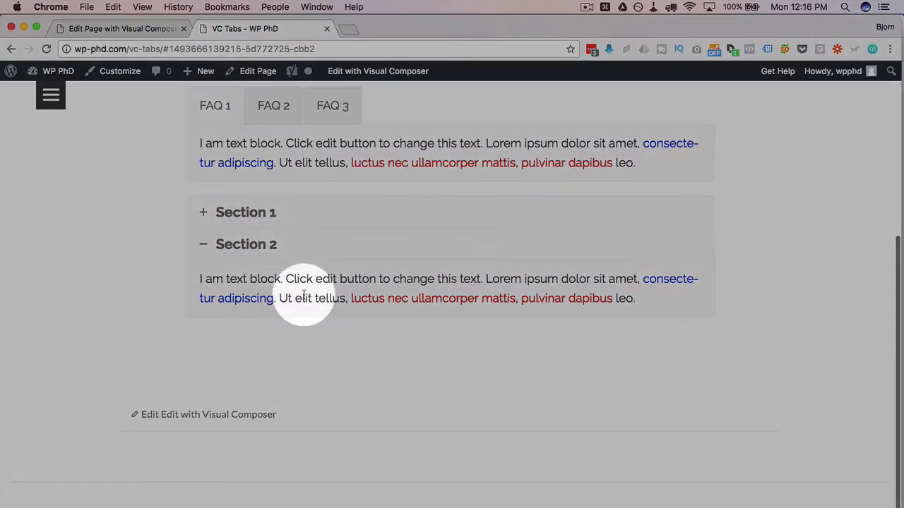
pyautogui.scroll(3, 176, 227)
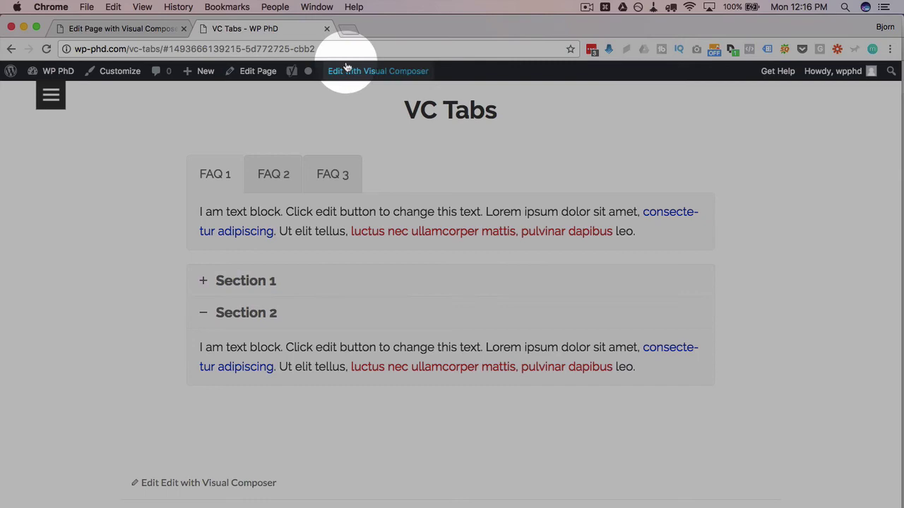
pyautogui.click(320, 49)
pyautogui.moveTo(320, 49); pyautogui.dragTo(167, 50)
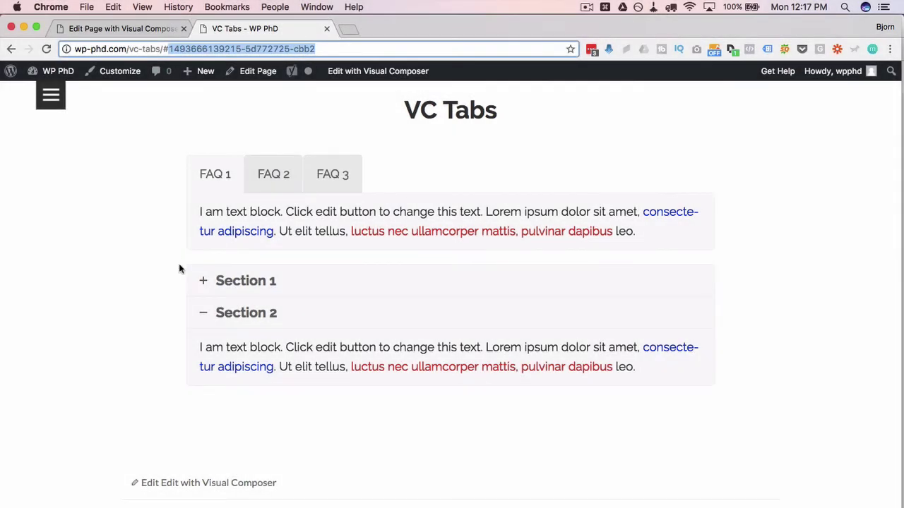
# - Back in Visual Composer, copy Section 2's ID value from its settings again
pyautogui.click(141, 28)
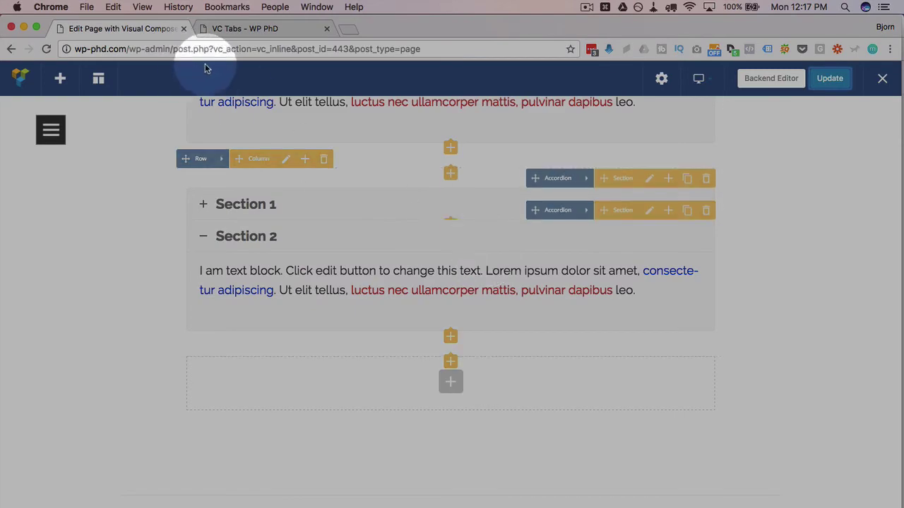
pyautogui.click(649, 210)
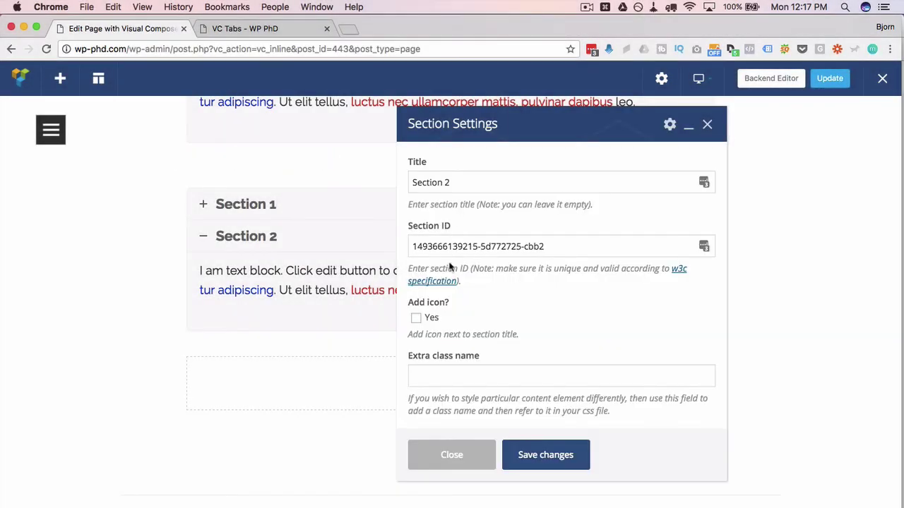
pyautogui.moveTo(539, 247); pyautogui.dragTo(406, 244)
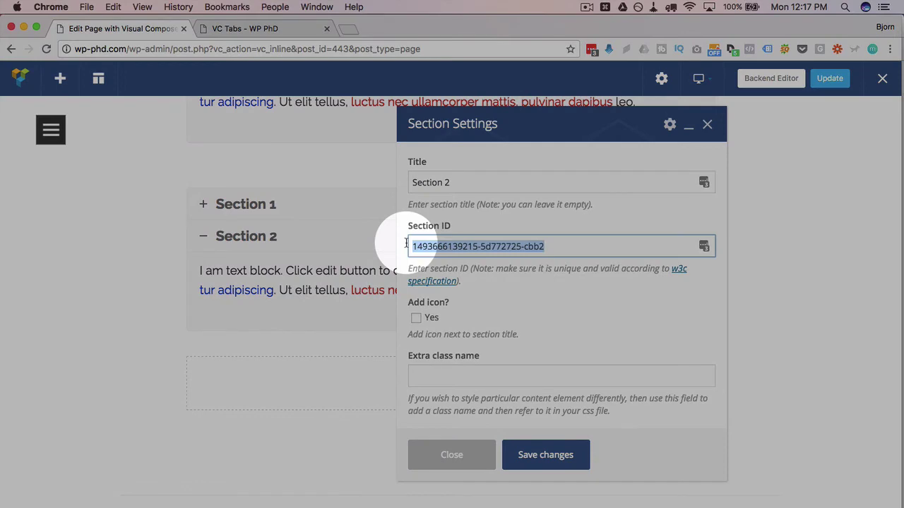
pyautogui.press('Escape')
# - Set the tabs row layout to 1/2 + 1/2 and move the accordion into the right column
pyautogui.scroll(3, 381, 420)
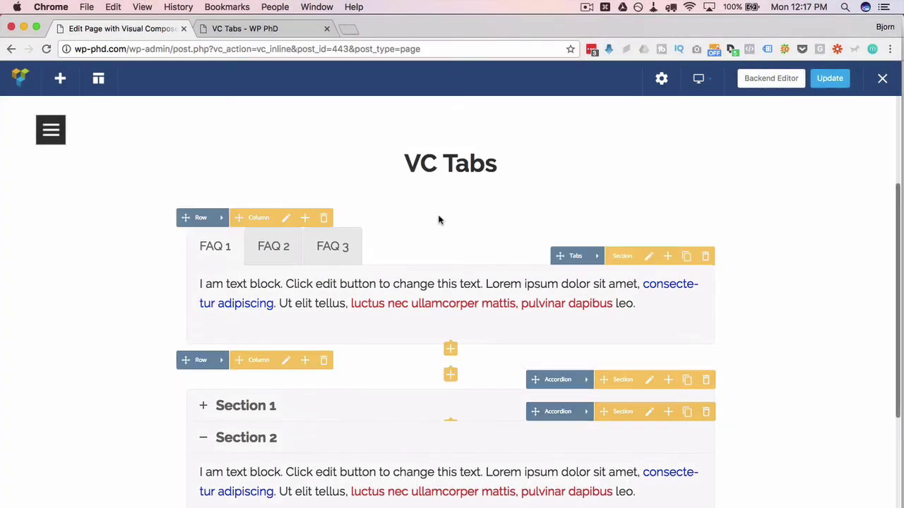
pyautogui.moveTo(219, 270)
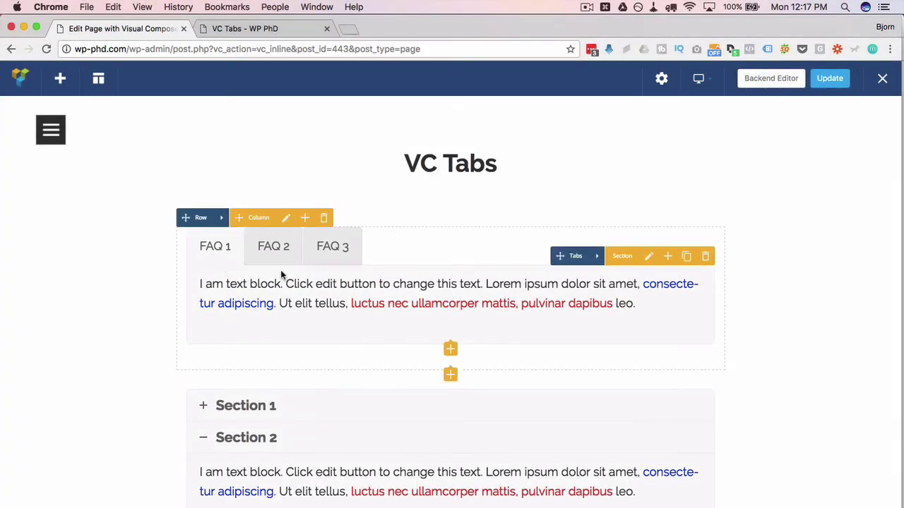
pyautogui.click(220, 220)
pyautogui.click(242, 218)
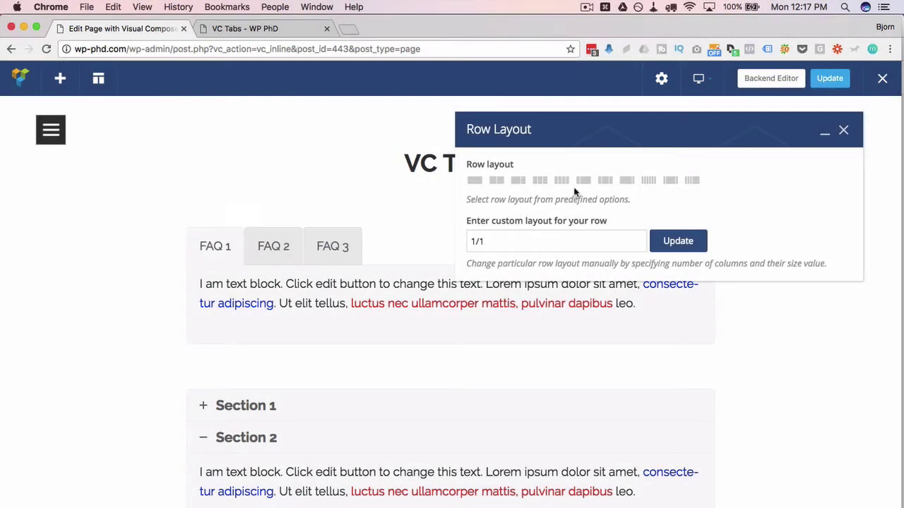
pyautogui.click(498, 182)
pyautogui.click(665, 243)
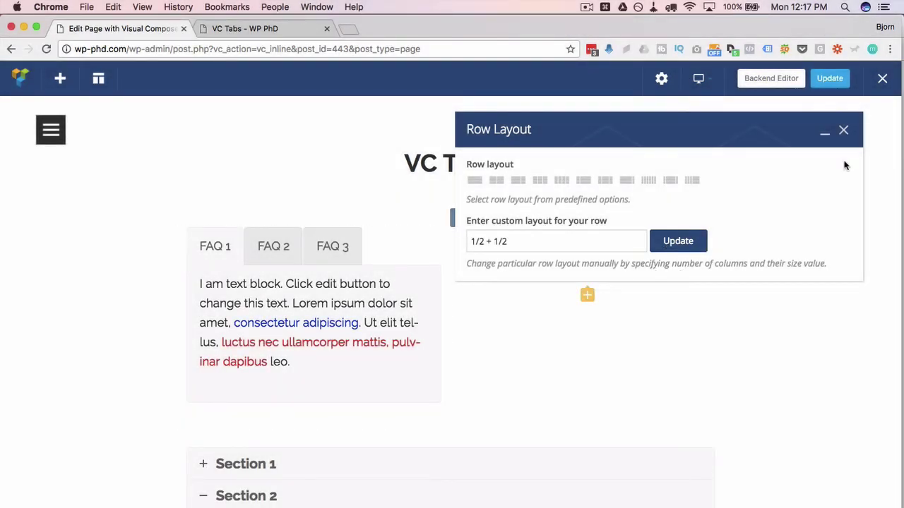
pyautogui.click(846, 130)
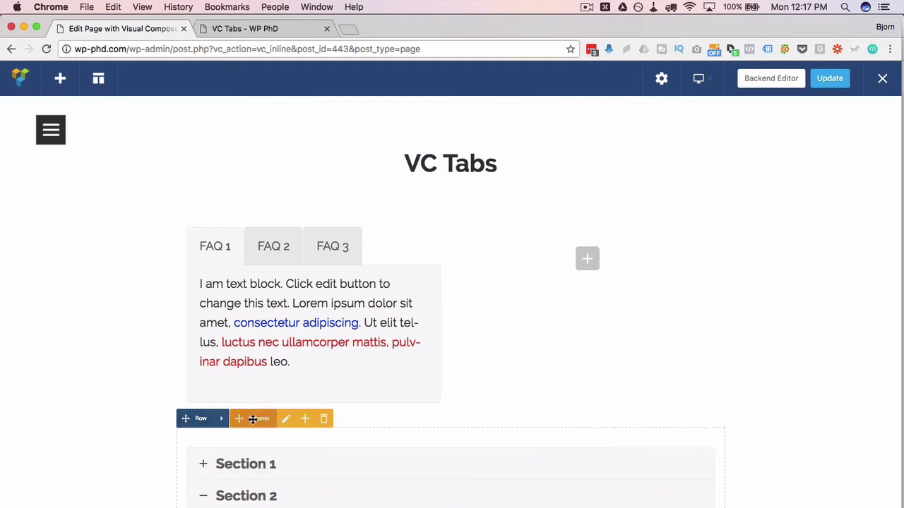
pyautogui.moveTo(530, 436)
pyautogui.mouseDown()
pyautogui.moveTo(587, 233)
pyautogui.moveTo(574, 243)
pyautogui.mouseUp()
# - Update the page and reload the live VC Tabs page
pyautogui.click(830, 79)
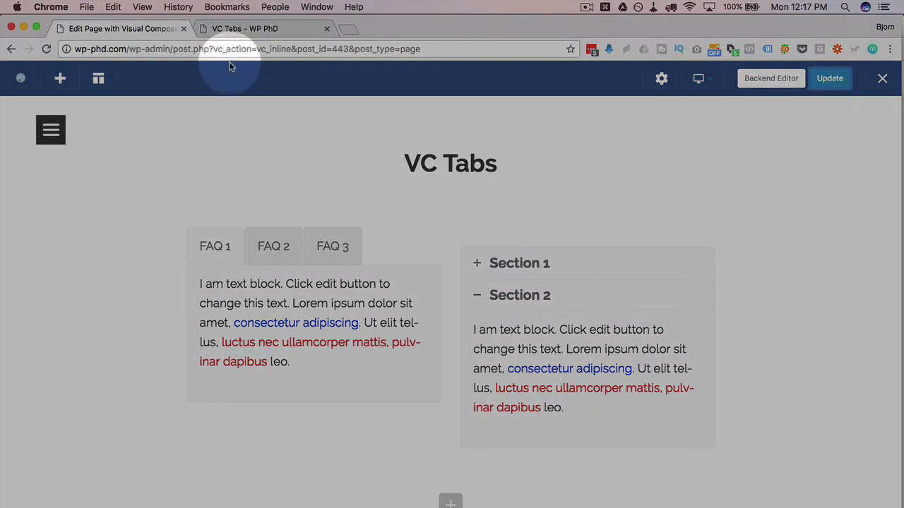
pyautogui.click(233, 28)
pyautogui.click(46, 49)
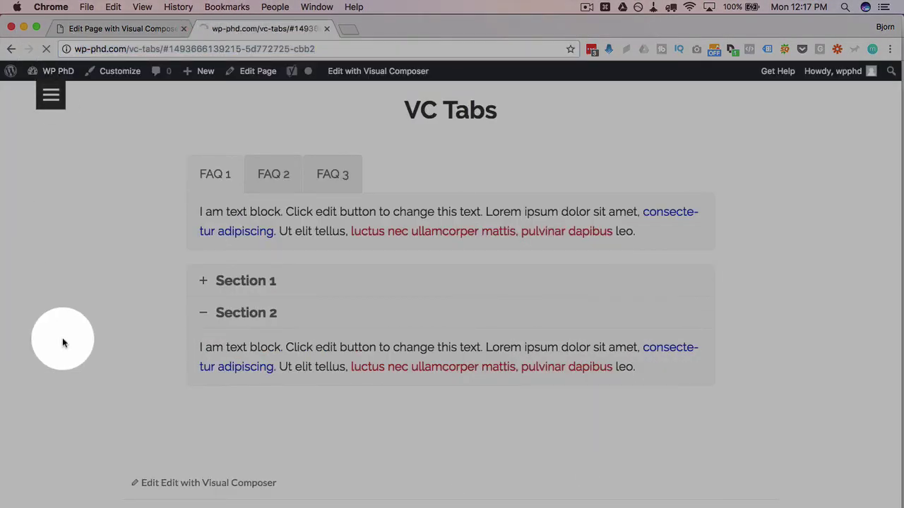
# - Check FAQ tabs 2, 3 and 1, then expand accordion Sections 1 and 2
pyautogui.scroll(-1, 455, 235)
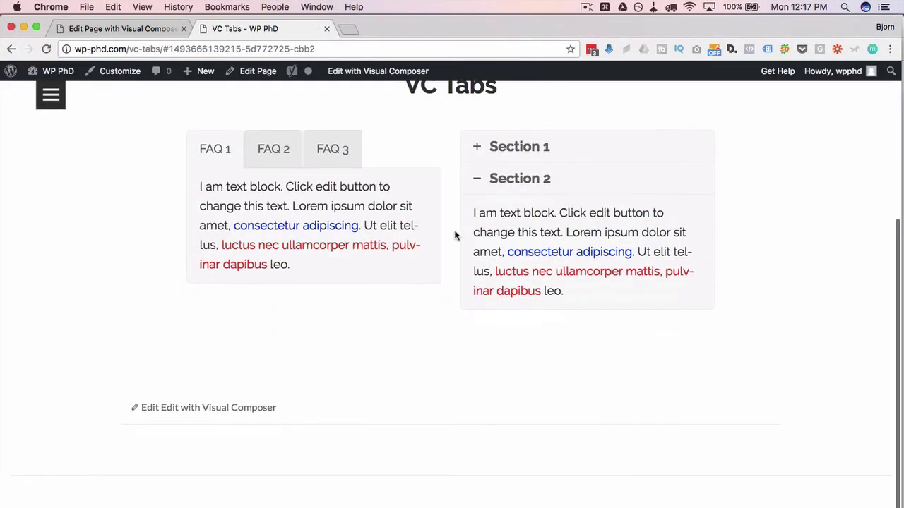
pyautogui.click(287, 149)
pyautogui.click(329, 149)
pyautogui.click(230, 156)
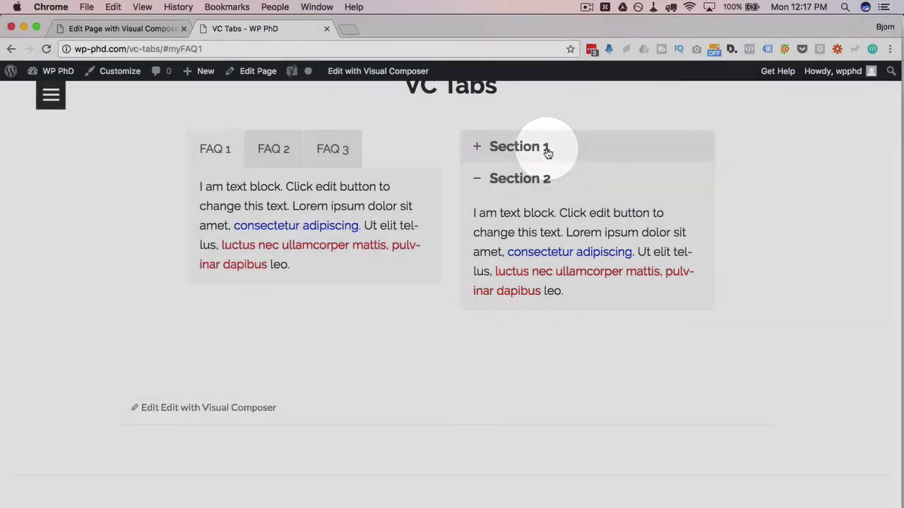
pyautogui.click(544, 149)
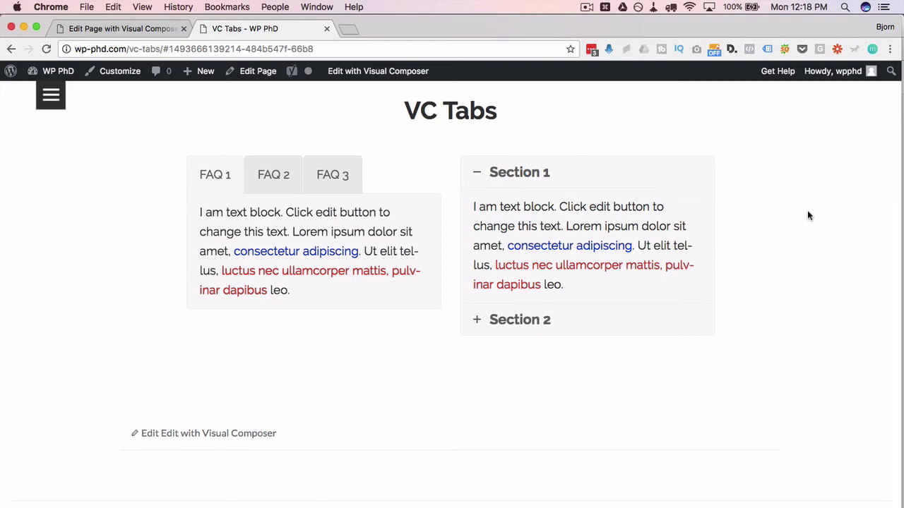
pyautogui.scroll(1, 805, 222)
pyautogui.click(499, 337)
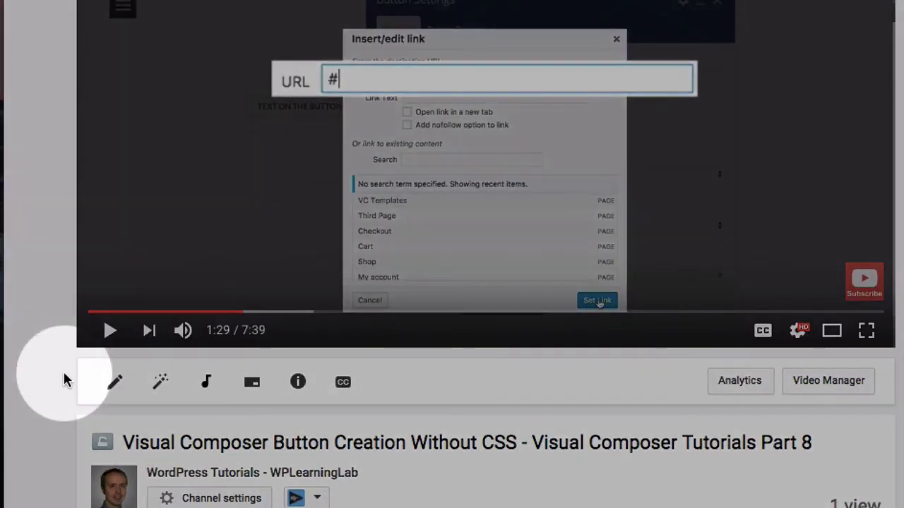
# - Follow the codecanyon.net link in the video description to the Visual Composer product page
pyautogui.scroll(-5, 63, 381)
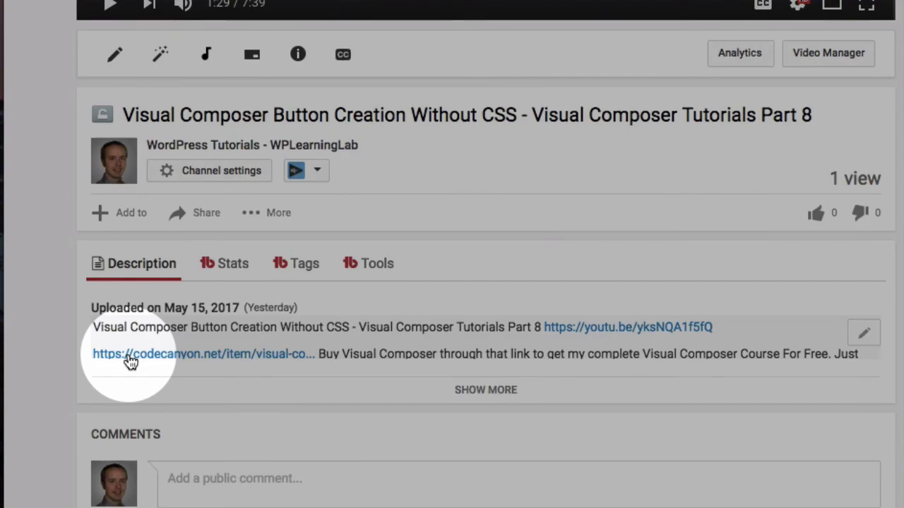
pyautogui.click(130, 361)
pyautogui.scroll(-3, 130, 255)
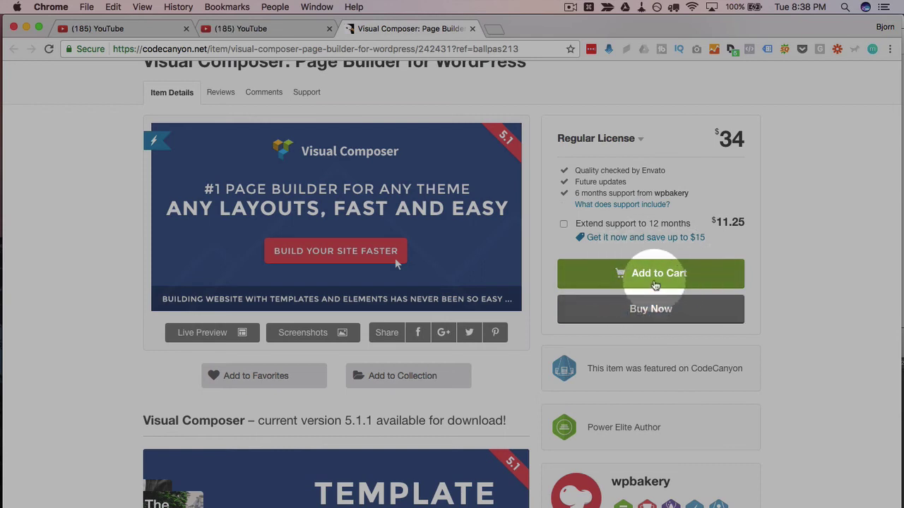
# - Add Visual Composer to the cart with standard 6 months support and go to checkout
pyautogui.click(655, 283)
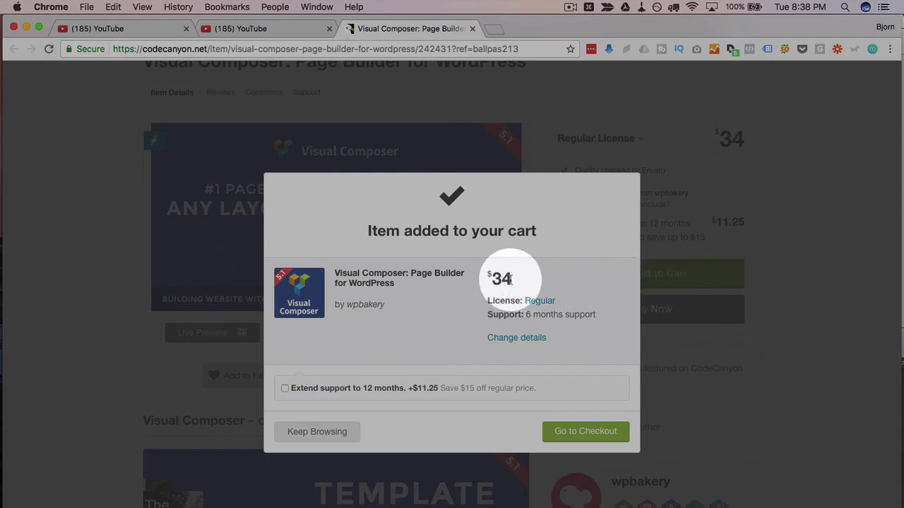
pyautogui.click(286, 389)
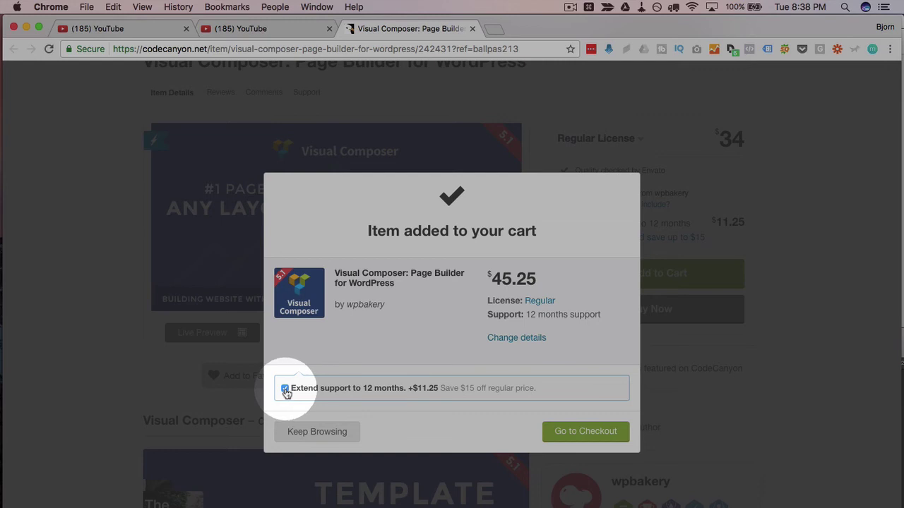
pyautogui.click(286, 390)
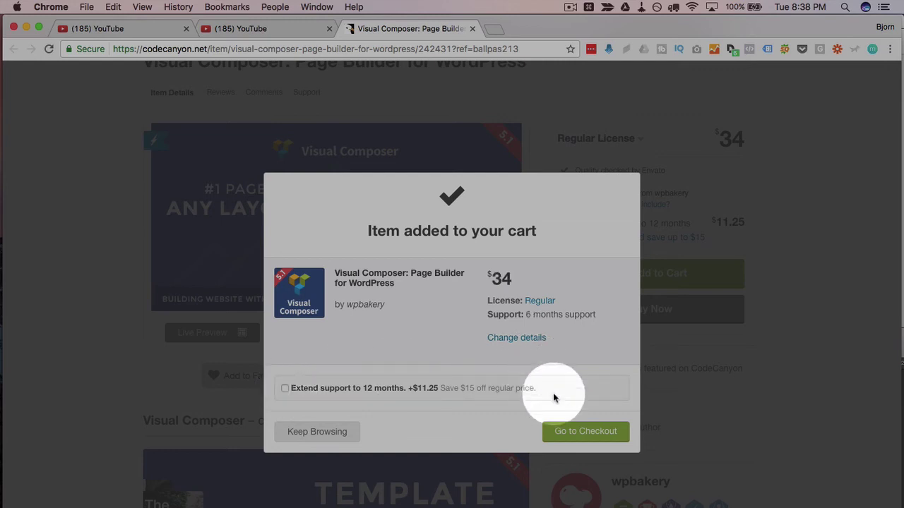
pyautogui.click(574, 431)
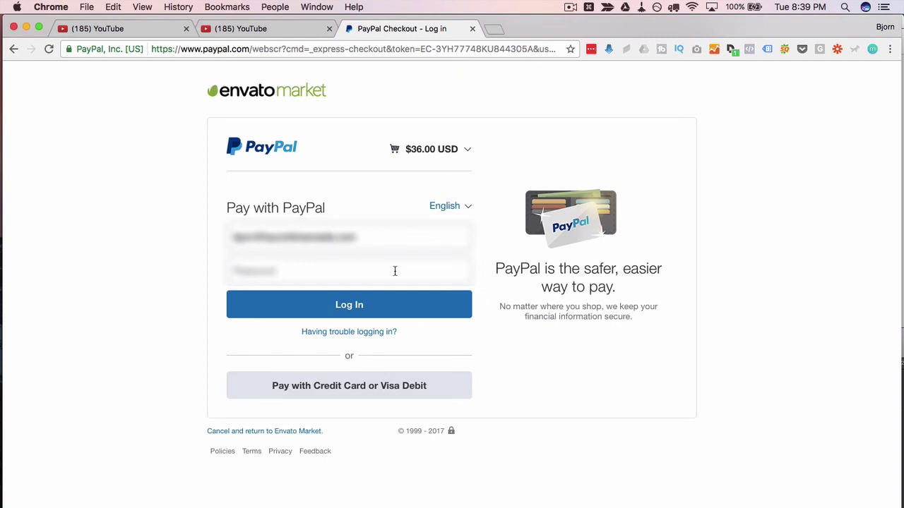
# - Enter the PayPal account password and log in to pay
pyautogui.click(395, 272)
pyautogui.click(381, 313)
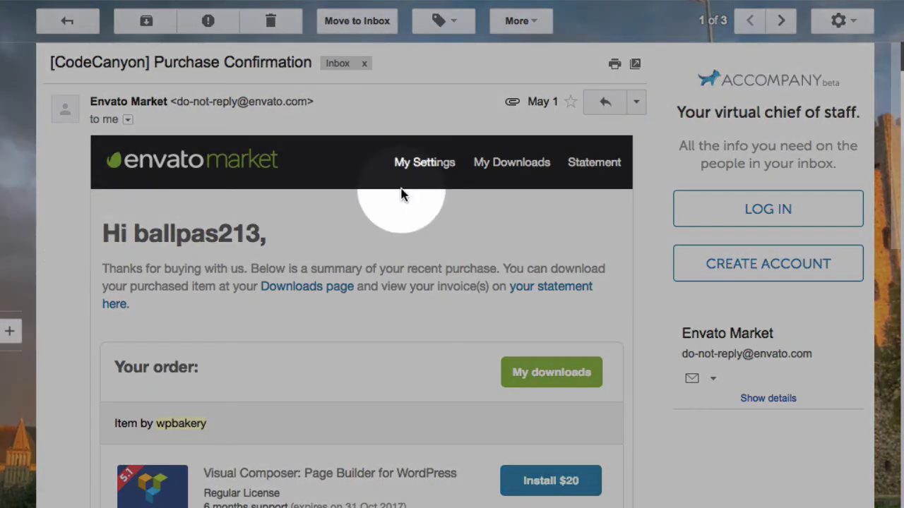
# - Forward the CodeCanyon purchase confirmation to your own second e-mail address and send it
pyautogui.click(635, 103)
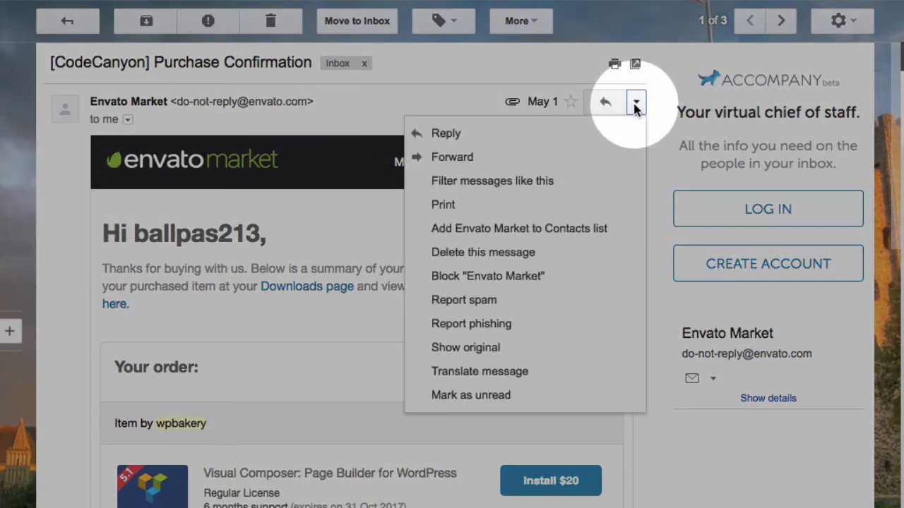
pyautogui.click(476, 164)
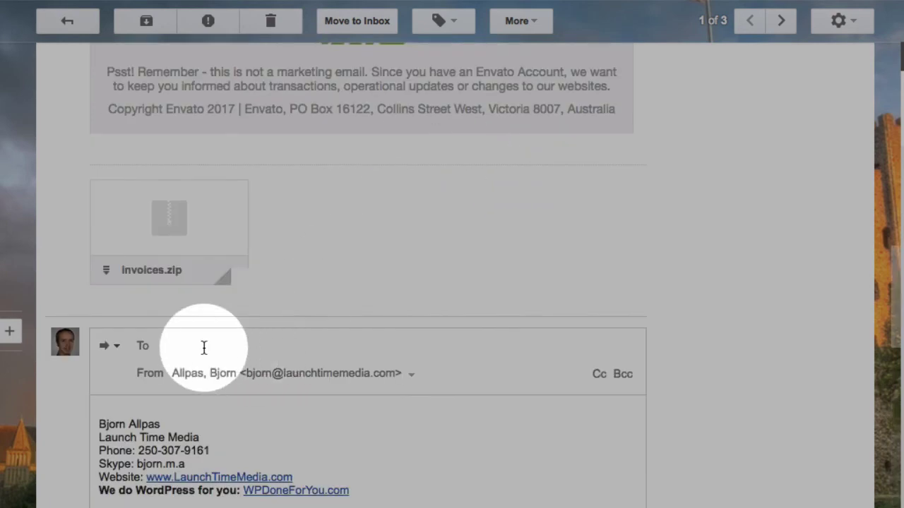
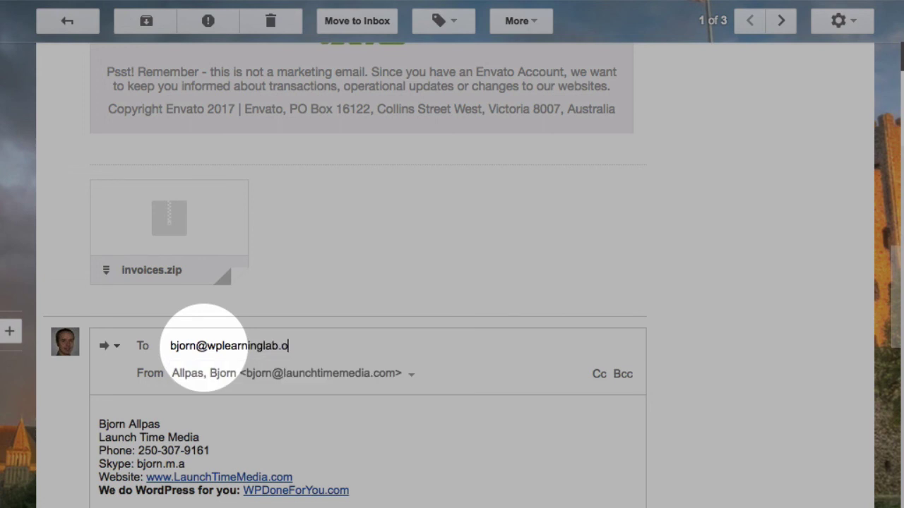
pyautogui.click(247, 384)
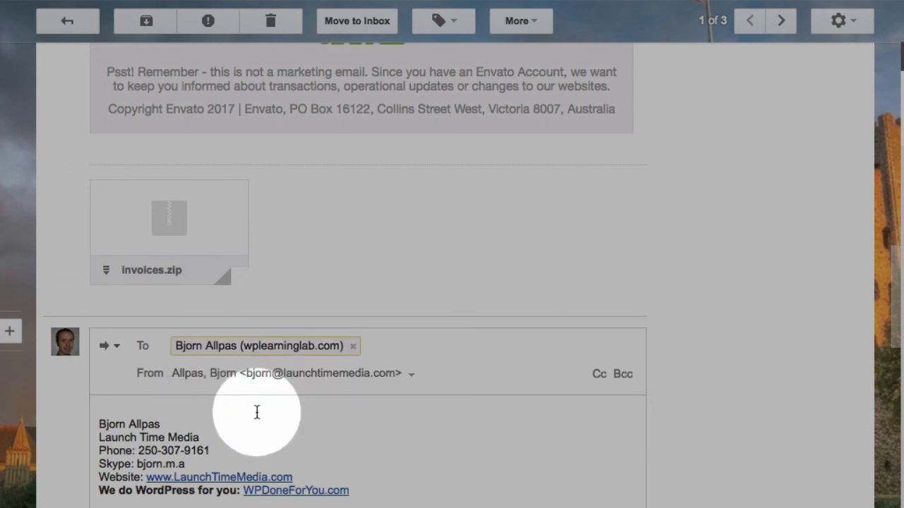
pyautogui.click(258, 415)
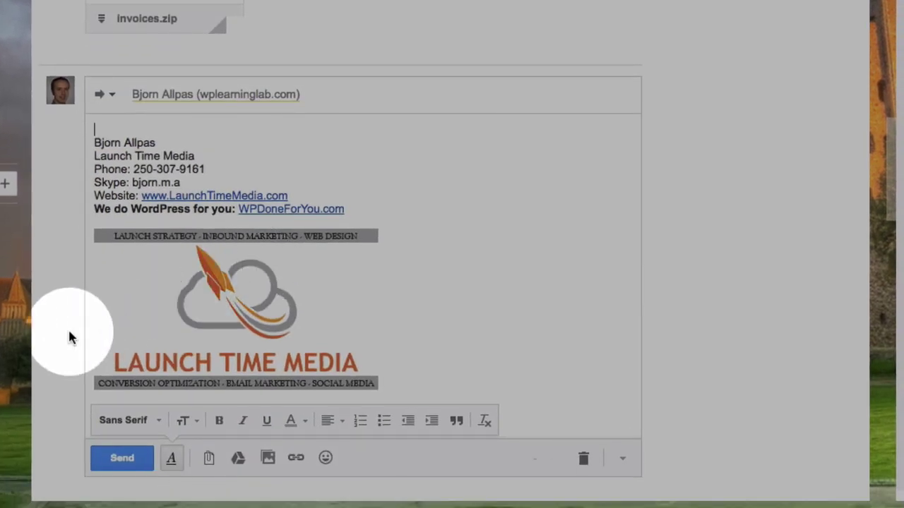
pyautogui.scroll(-5, 75, 478)
pyautogui.scroll(-5, 128, 291)
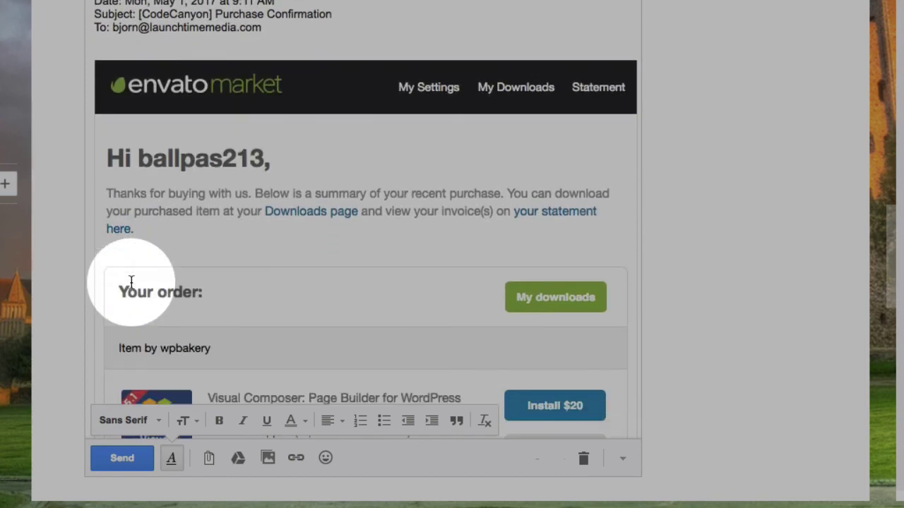
pyautogui.click(122, 459)
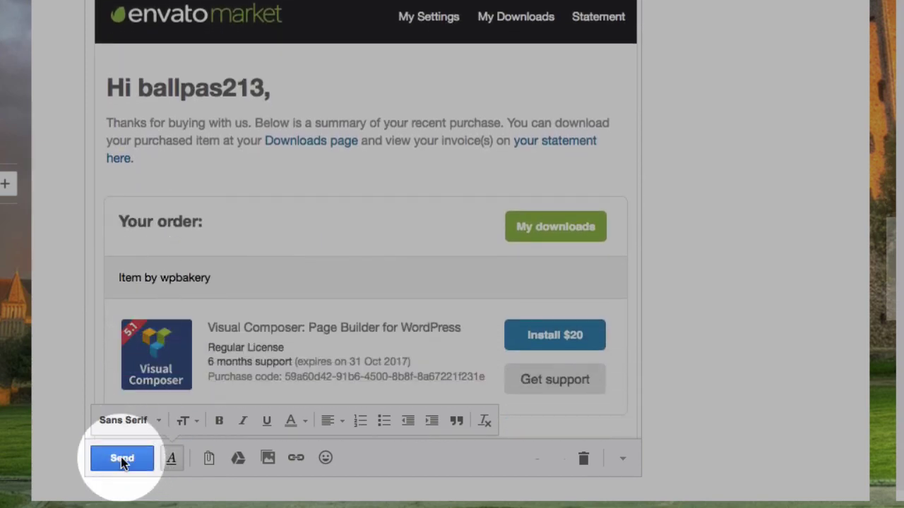